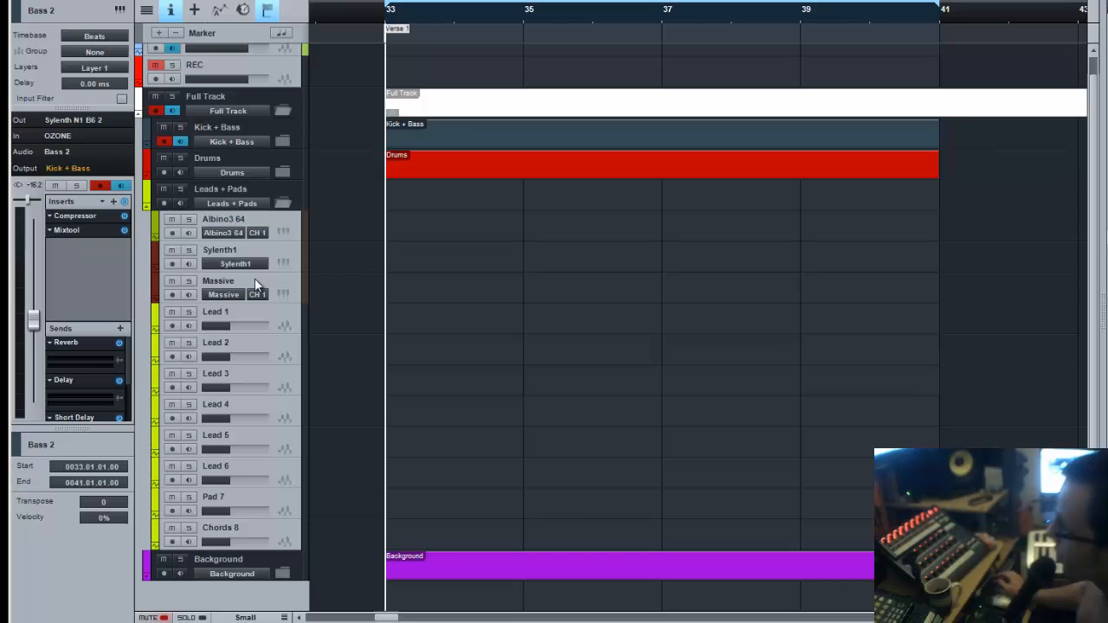
Open the Massive synth editor from the Massive track and reposition its window over the arrangement
click(254, 284)
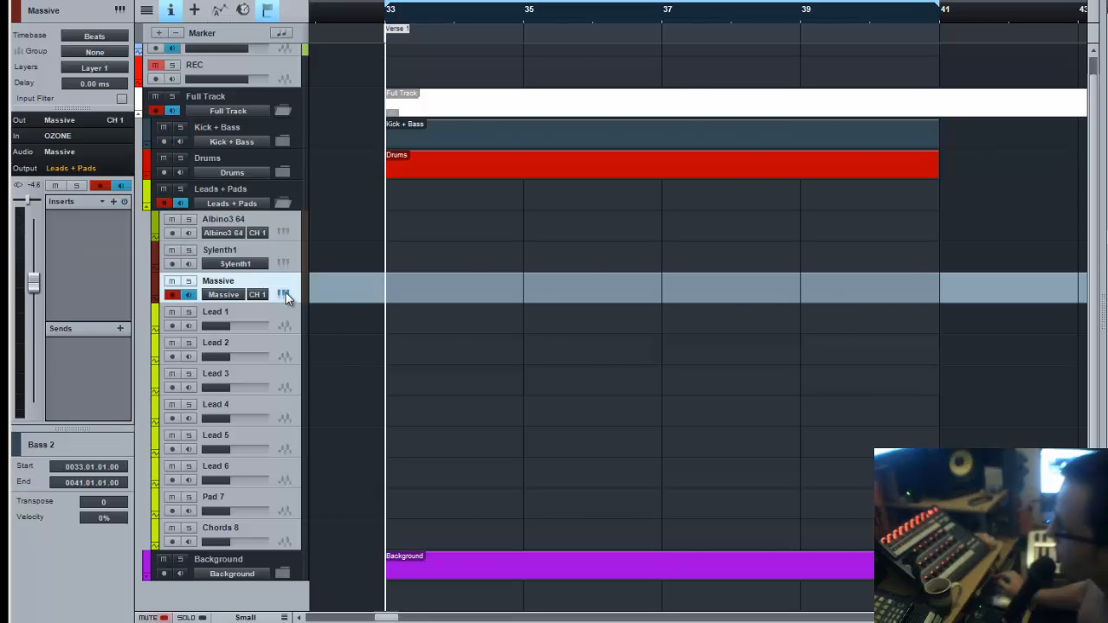
click(284, 295)
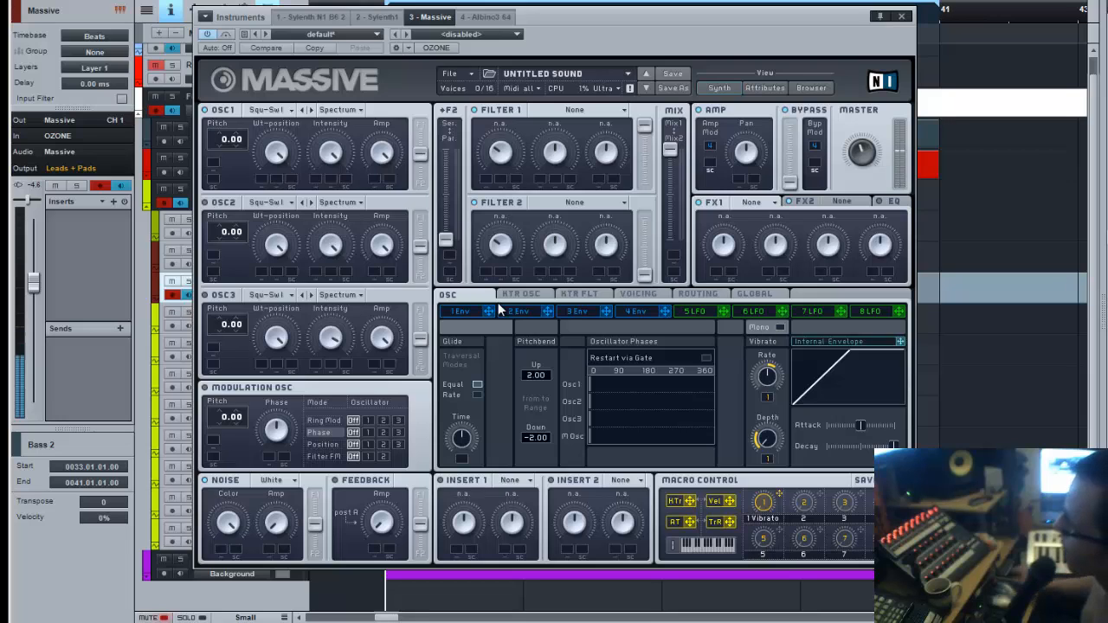
drag(838, 41, 824, 408)
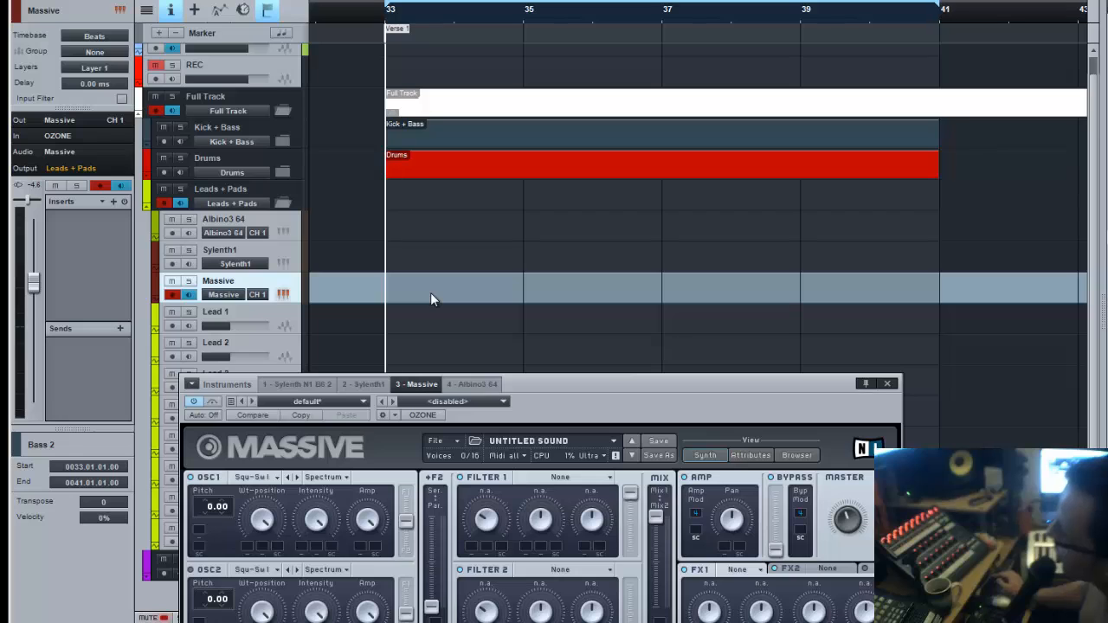
drag(624, 408, 665, 146)
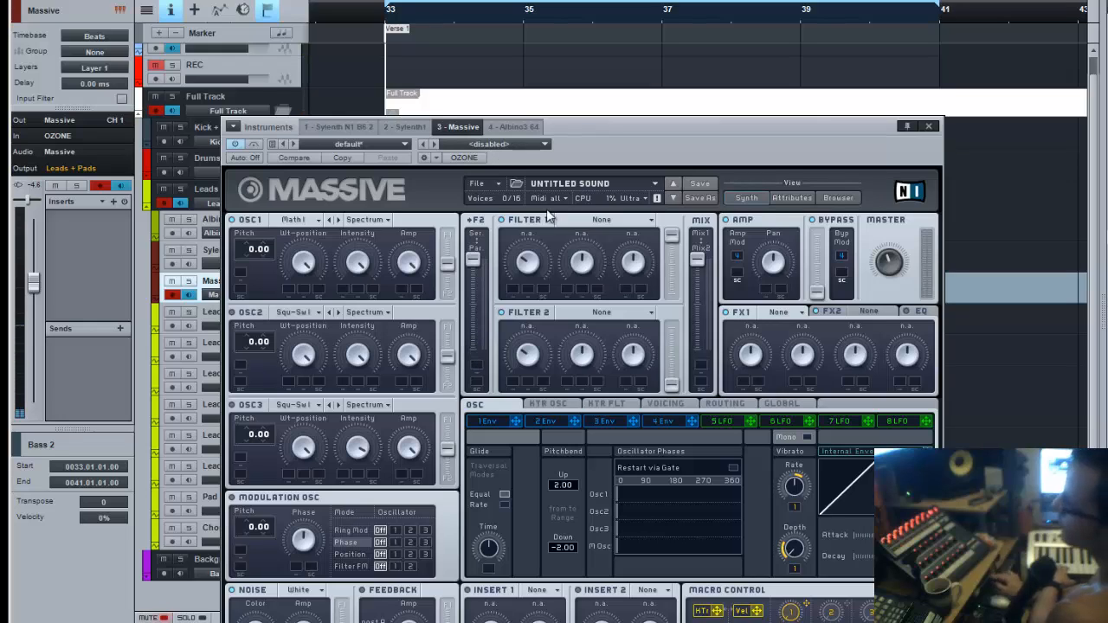
Set Filter 1 in Massive to Lowpass 4 and move the synth window so all its sections are visible
click(612, 219)
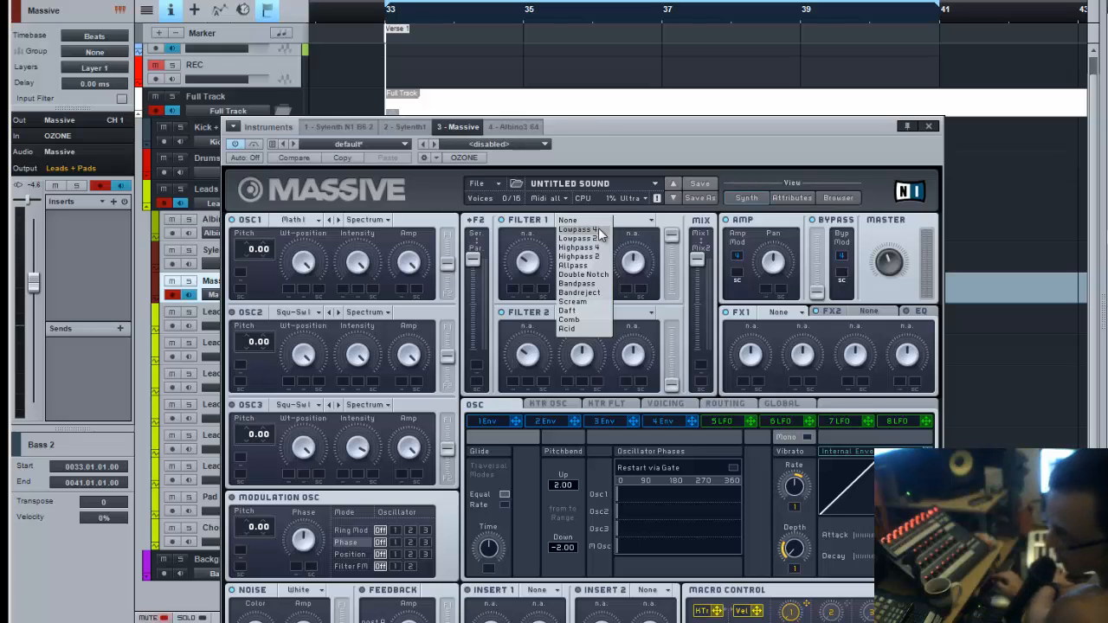
click(600, 232)
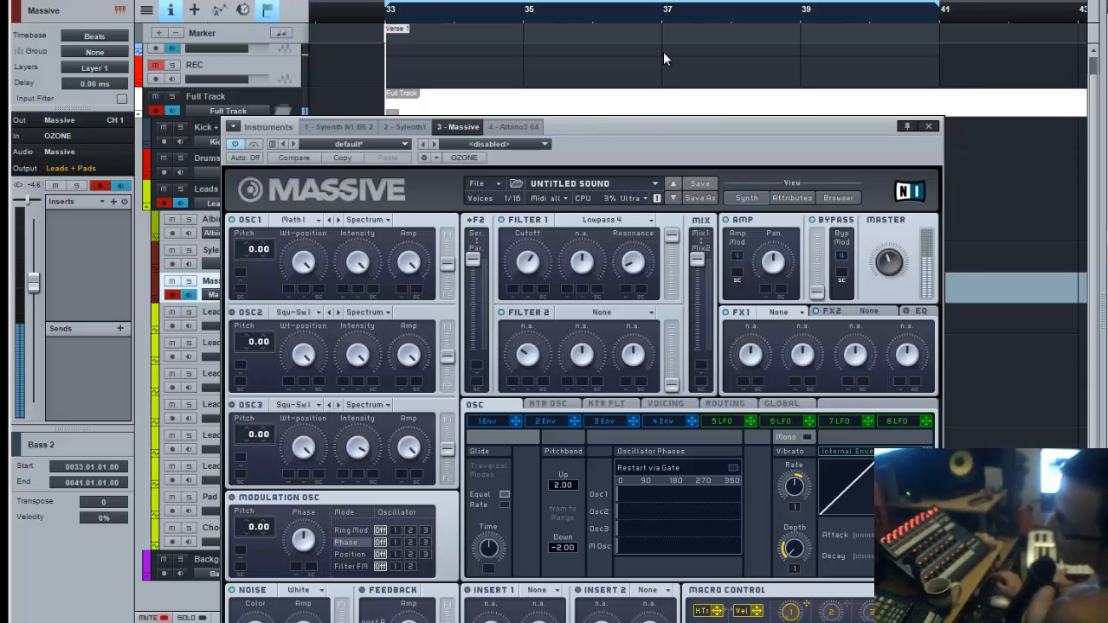
drag(665, 53, 667, 28)
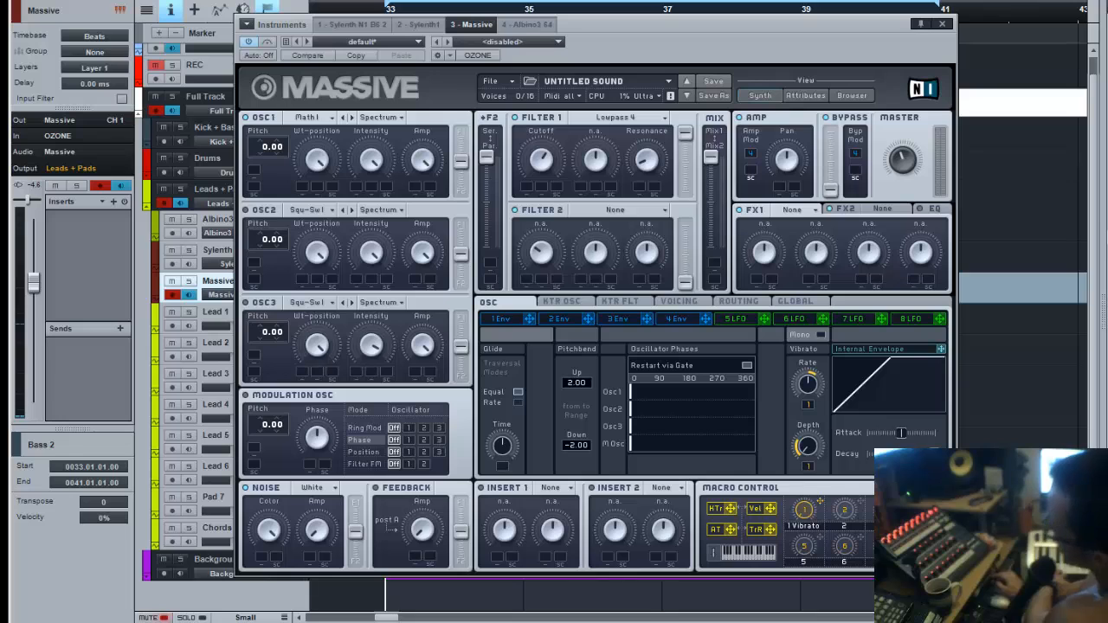
Show the main output's SPAN spectrum analyser and place it beside Massive's oscillator section
key(F11)
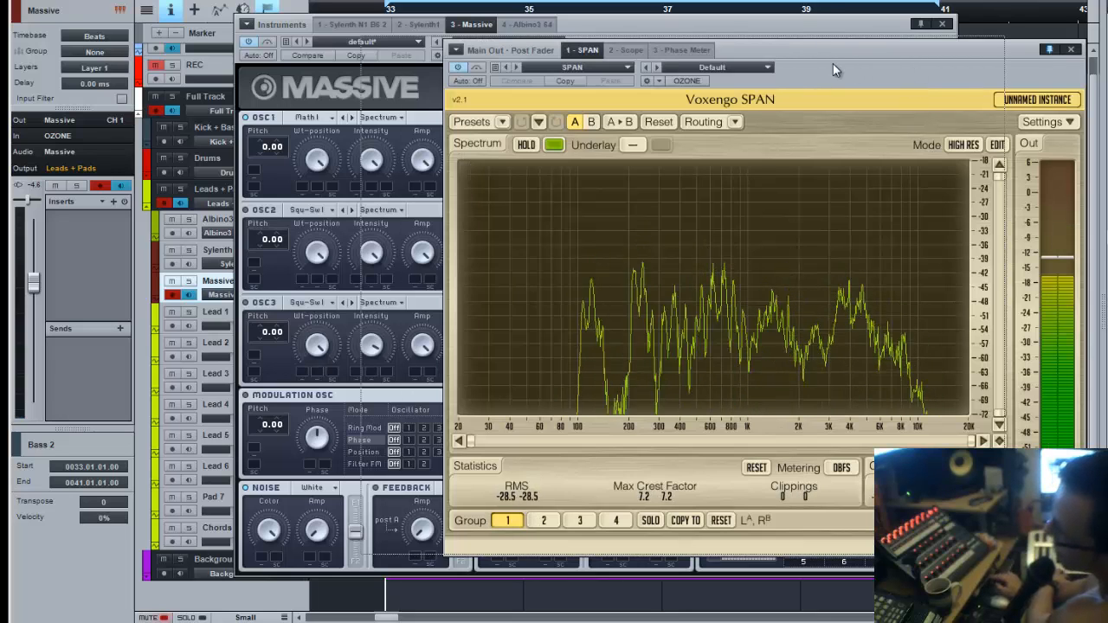
drag(783, 63, 651, 58)
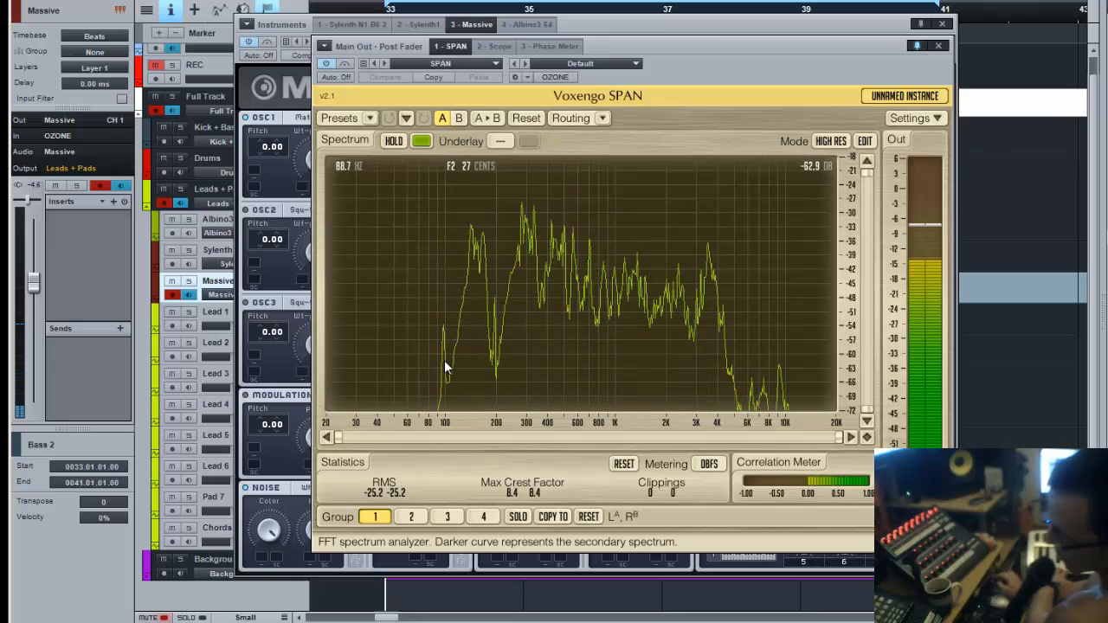
drag(699, 68, 810, 58)
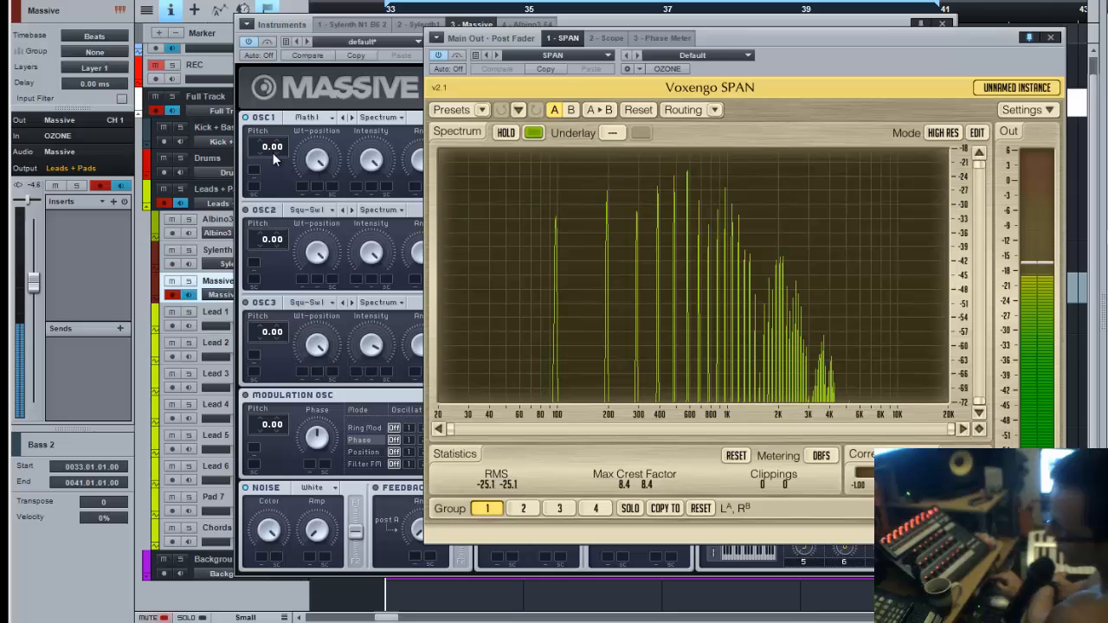
Try oscillator 1 at a pitch of 12.00, then return its pitch to 0.00
drag(266, 128, 266, 130)
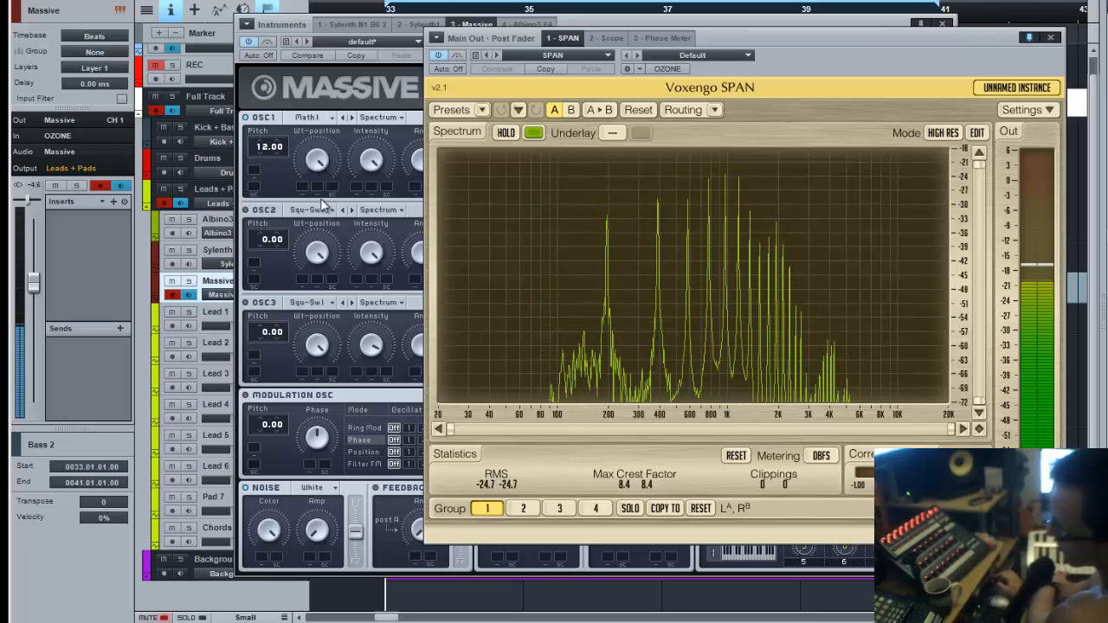
drag(266, 146, 264, 171)
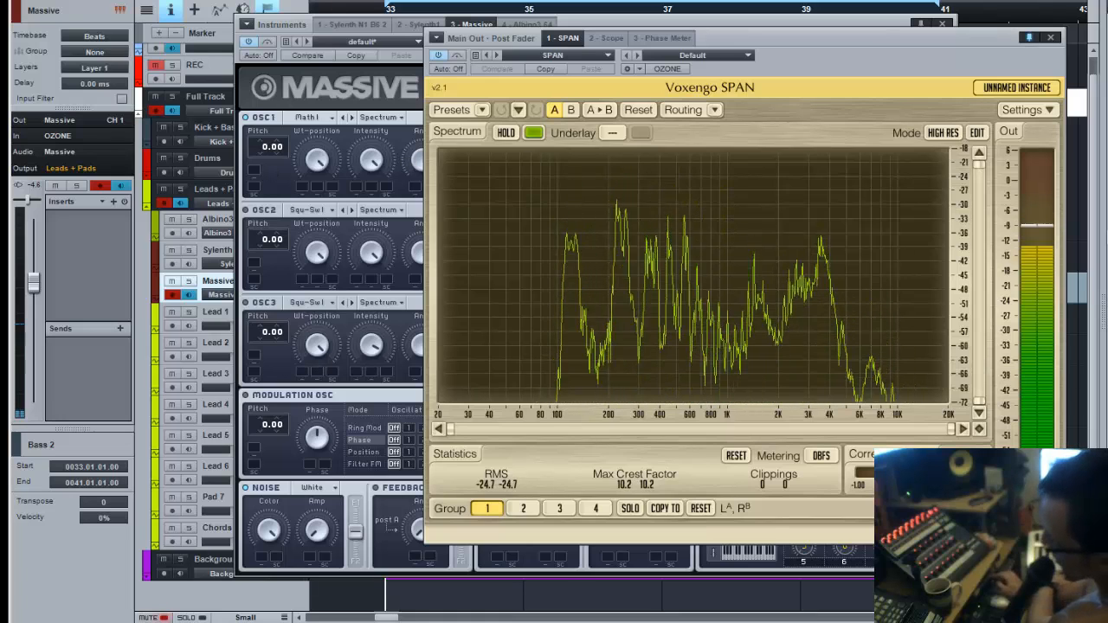
Insert FabFilter Pro-Q on the Massive channel and add a low cut at about 164 Hz with a Q of about 1.28
click(658, 23)
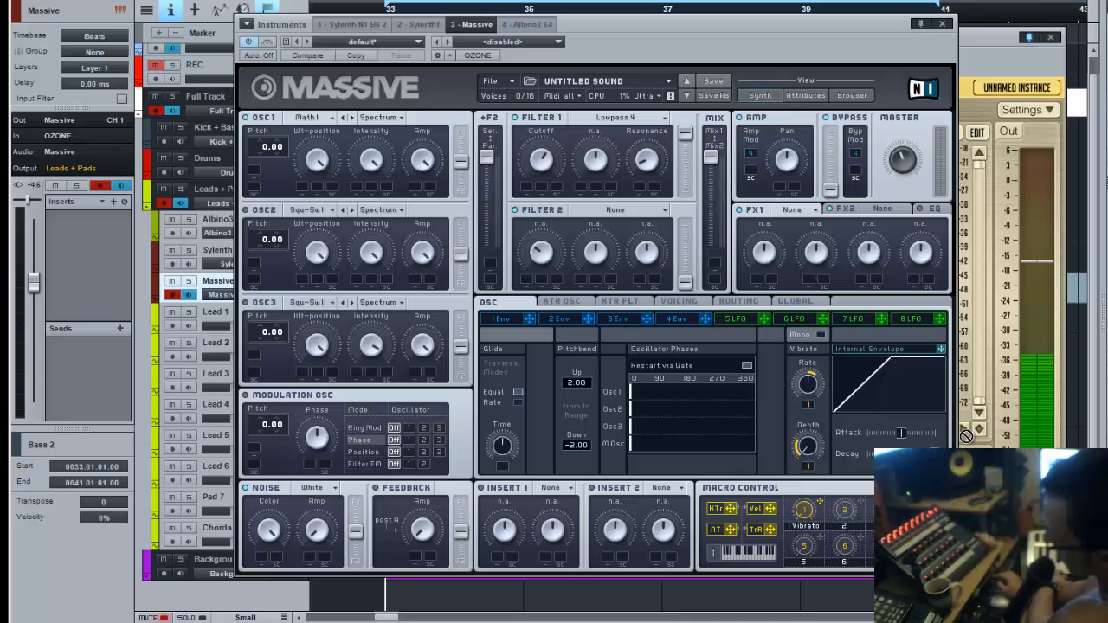
drag(1100, 459, 96, 247)
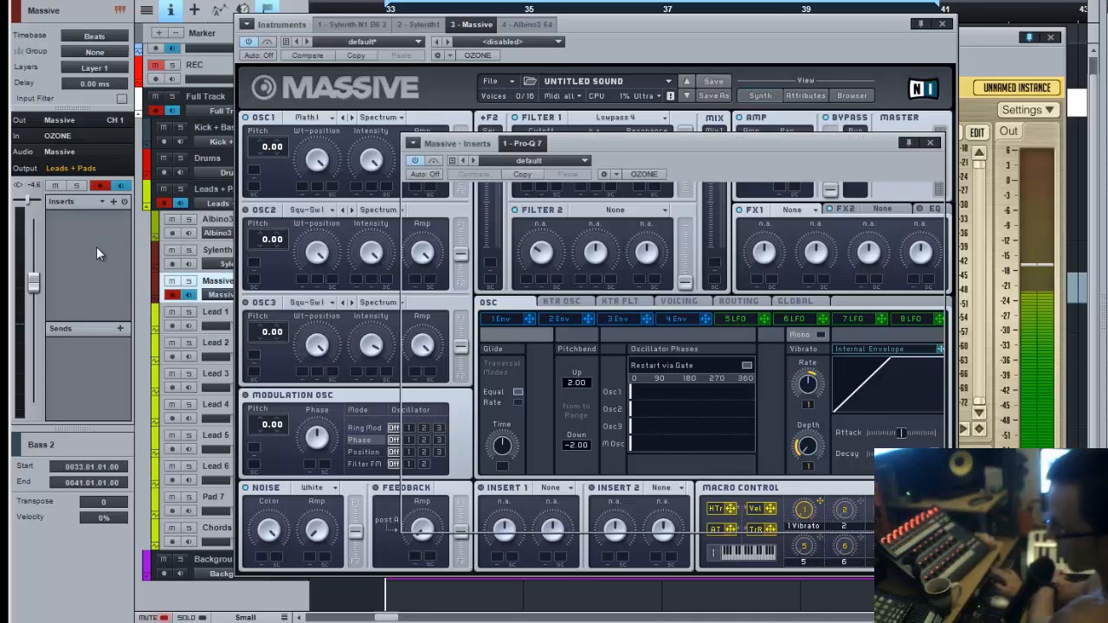
drag(412, 322, 594, 303)
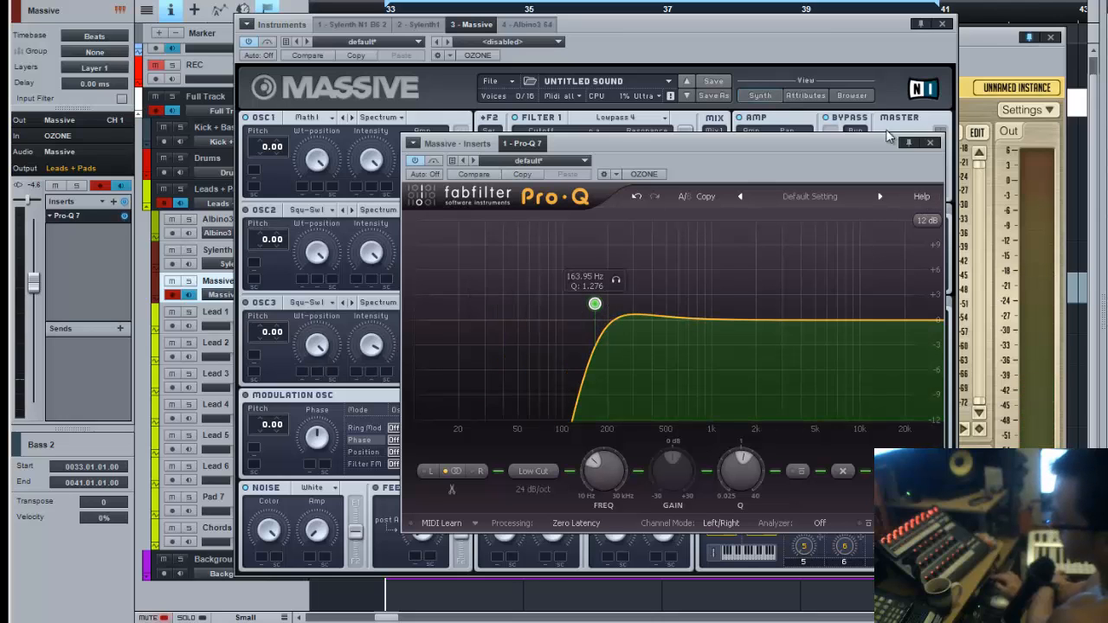
Arrange Pro-Q and SPAN side by side and raise the low cut to about 227 Hz with a Q of about 2.84
drag(948, 254, 1019, 220)
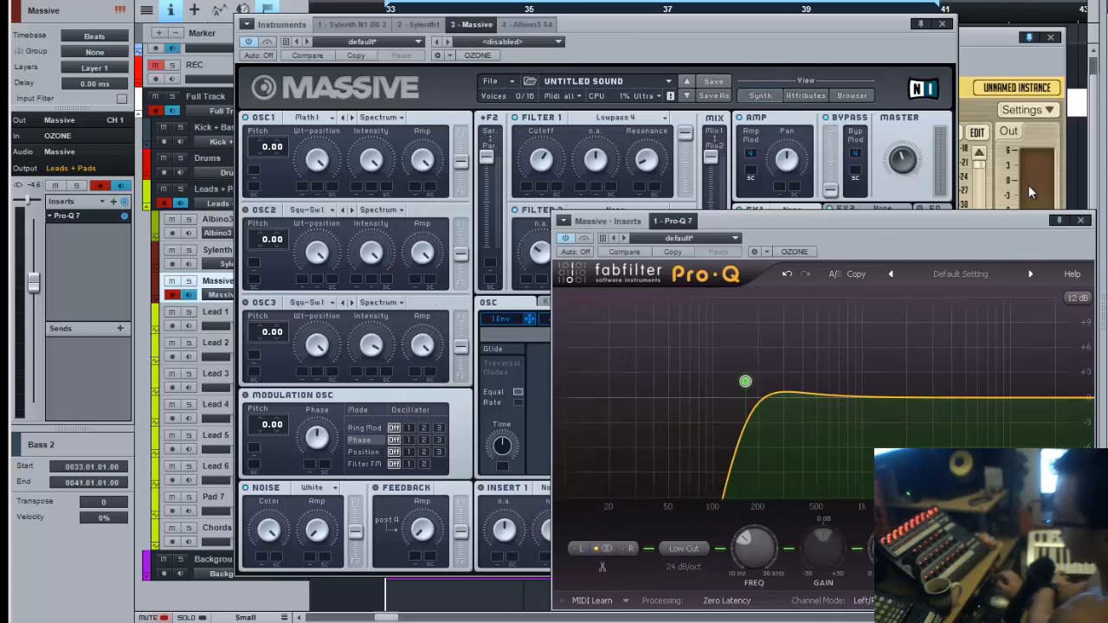
drag(1019, 73, 759, 53)
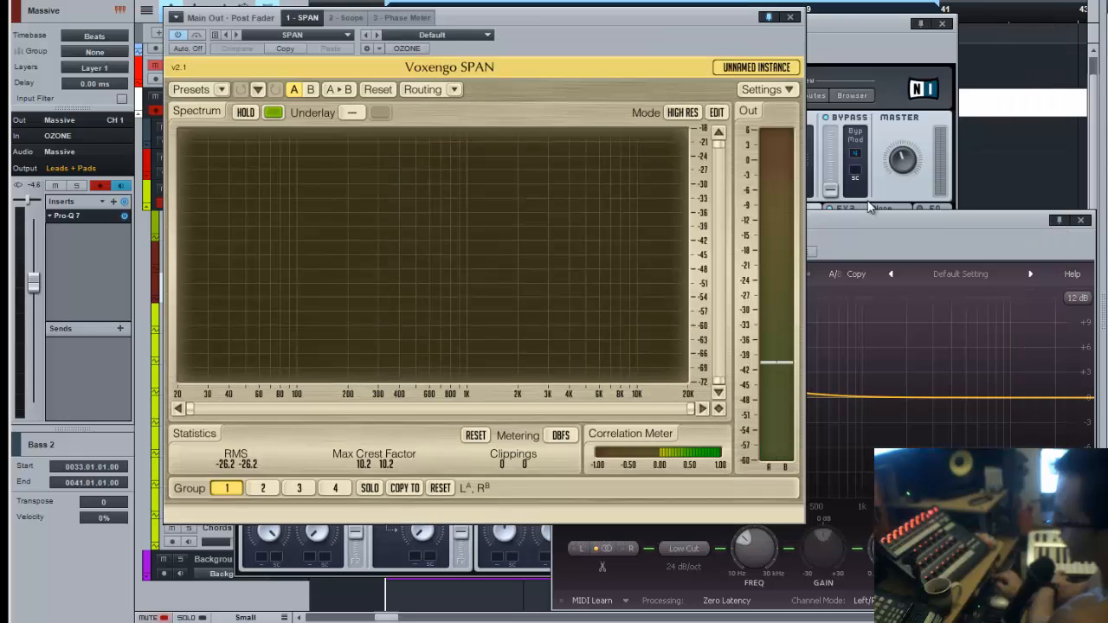
click(885, 240)
mouse_move(746, 385)
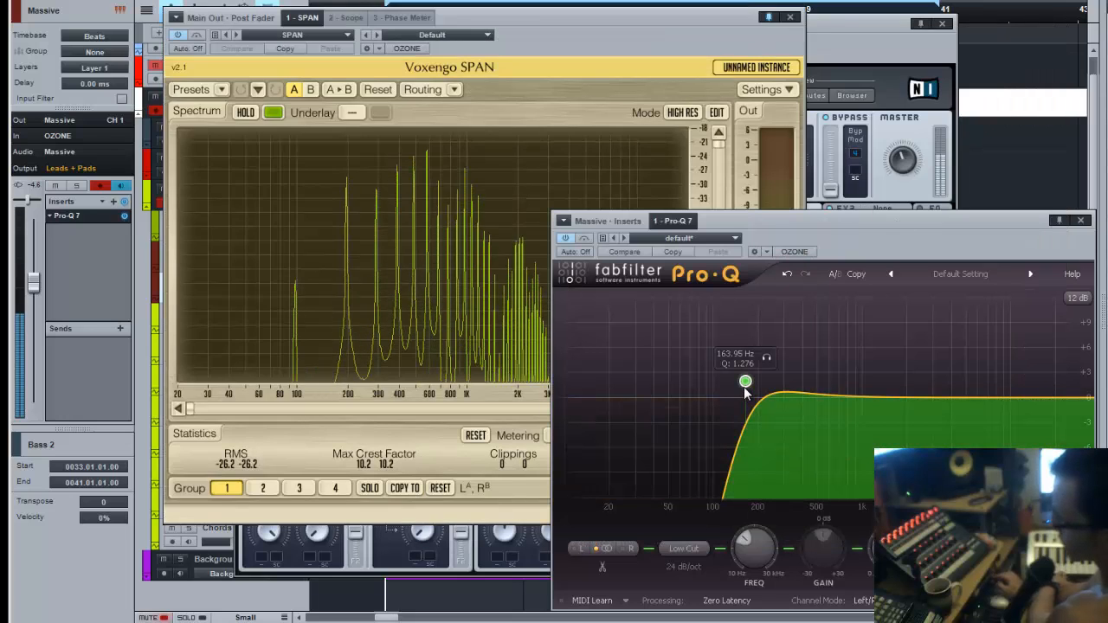
drag(745, 385, 774, 335)
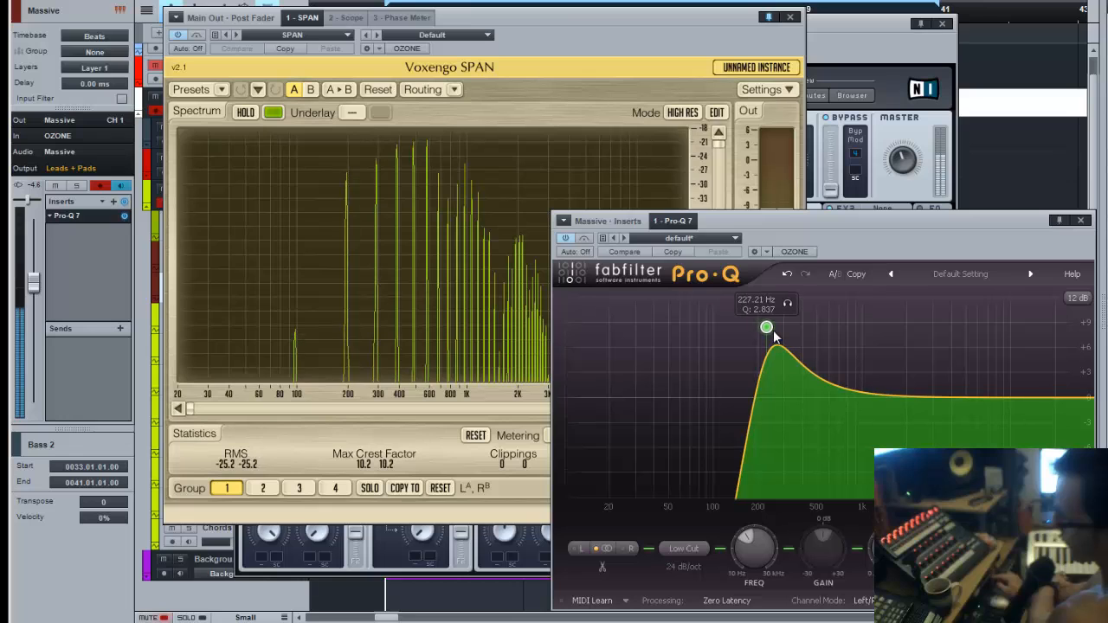
Steepen the low cut to 48 dB/oct and set its frequency to about 191 Hz with a Q of about 2.87
click(685, 567)
click(691, 619)
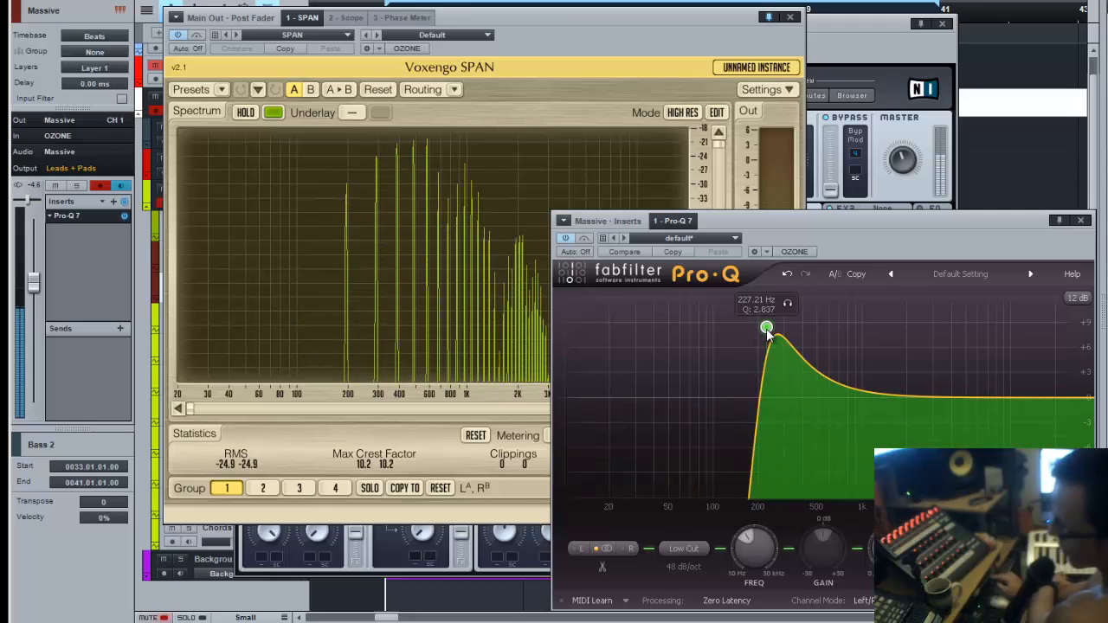
drag(767, 329, 756, 333)
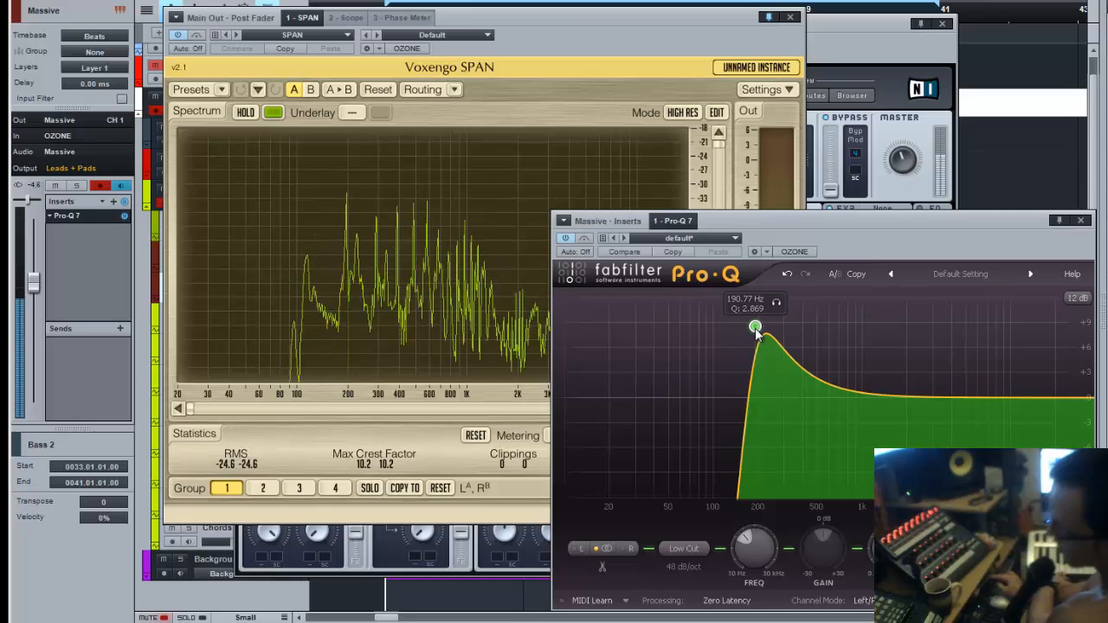
Close the Pro-Q window and move Massive below the SPAN display to expose the full spectrum
drag(910, 249, 882, 245)
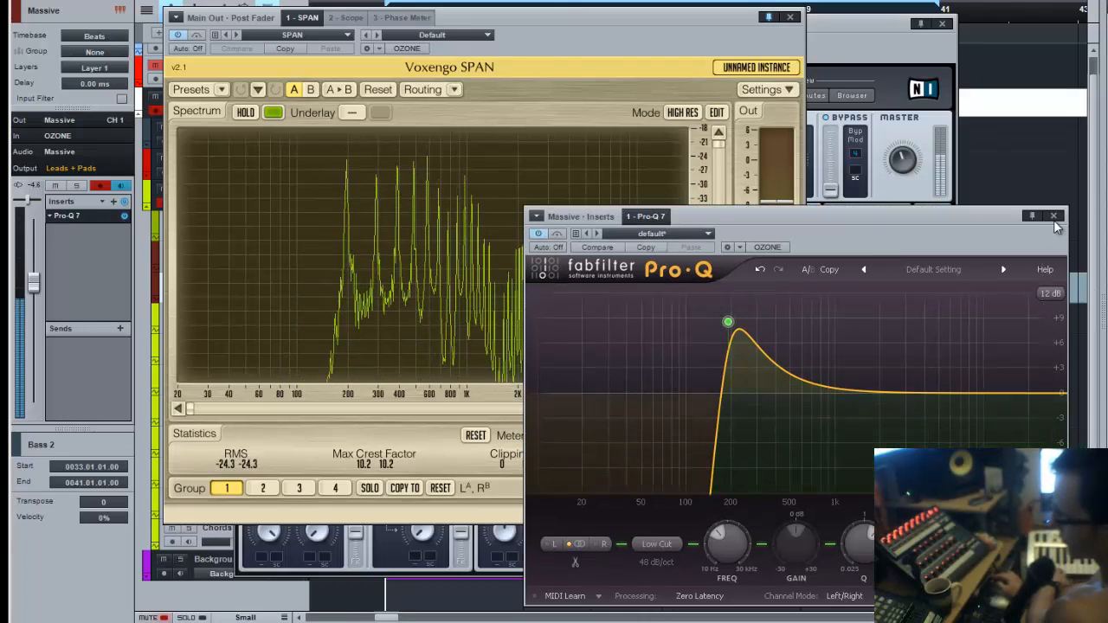
drag(1010, 228, 1010, 358)
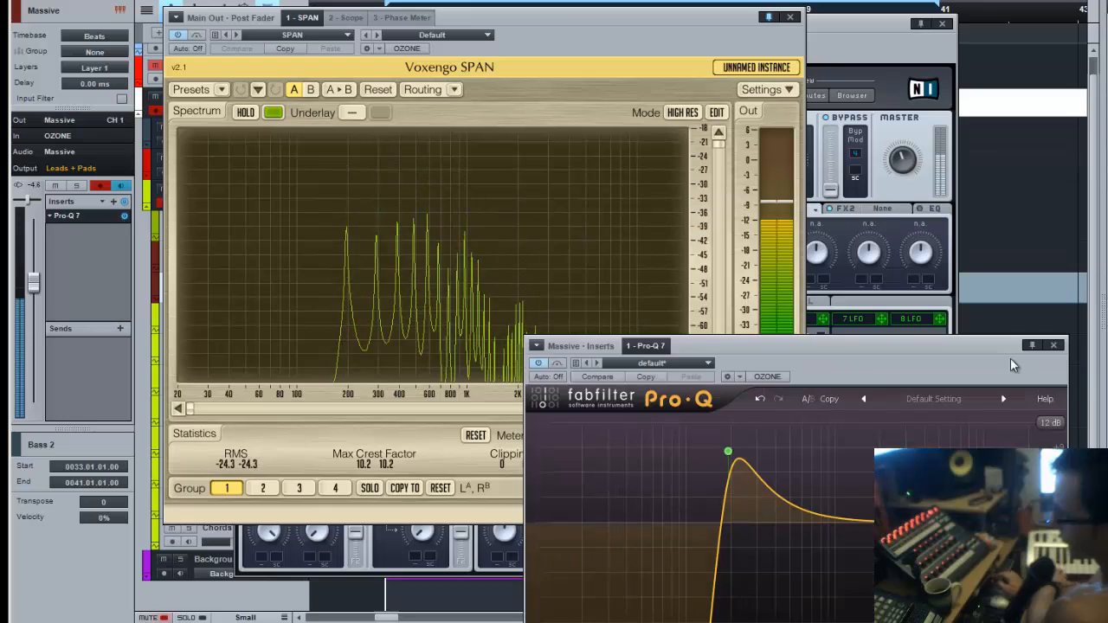
click(1055, 346)
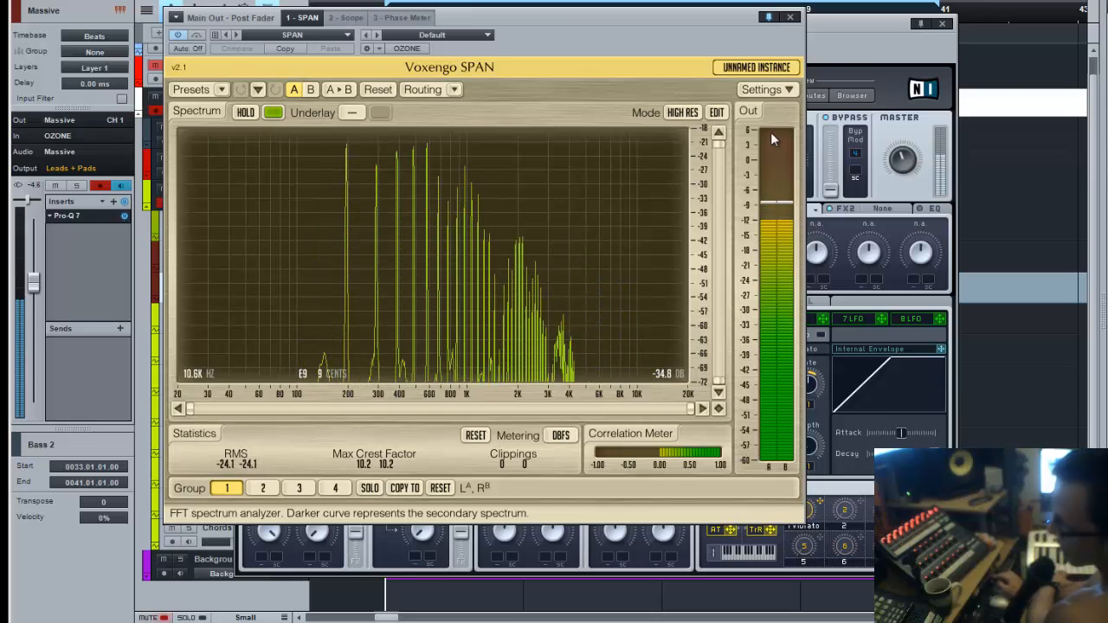
click(846, 46)
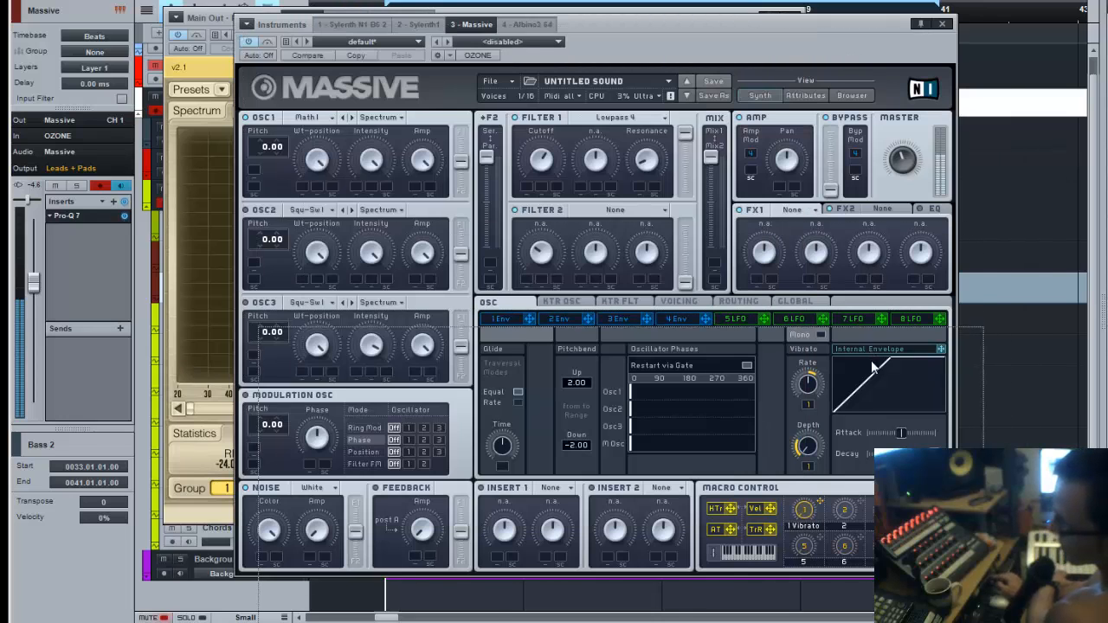
drag(872, 362, 872, 363)
drag(655, 350, 707, 428)
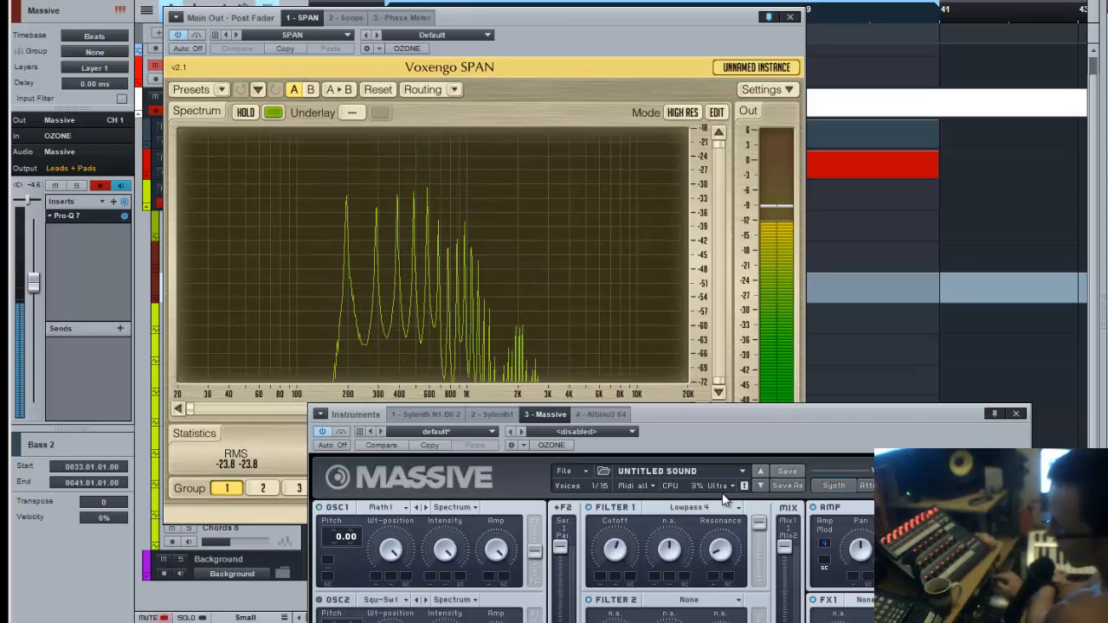
Assign Massive's modulation oscillator to Filter FM on filter 1 and uncover SPAN to check the spectrum
drag(749, 444, 860, 122)
drag(968, 107, 885, 81)
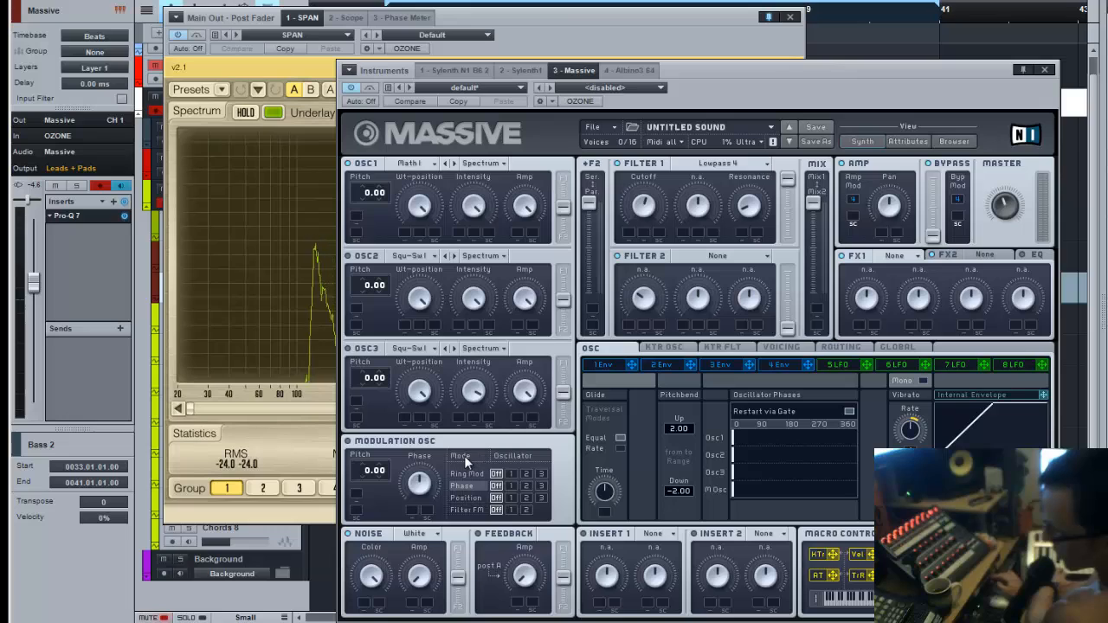
click(511, 510)
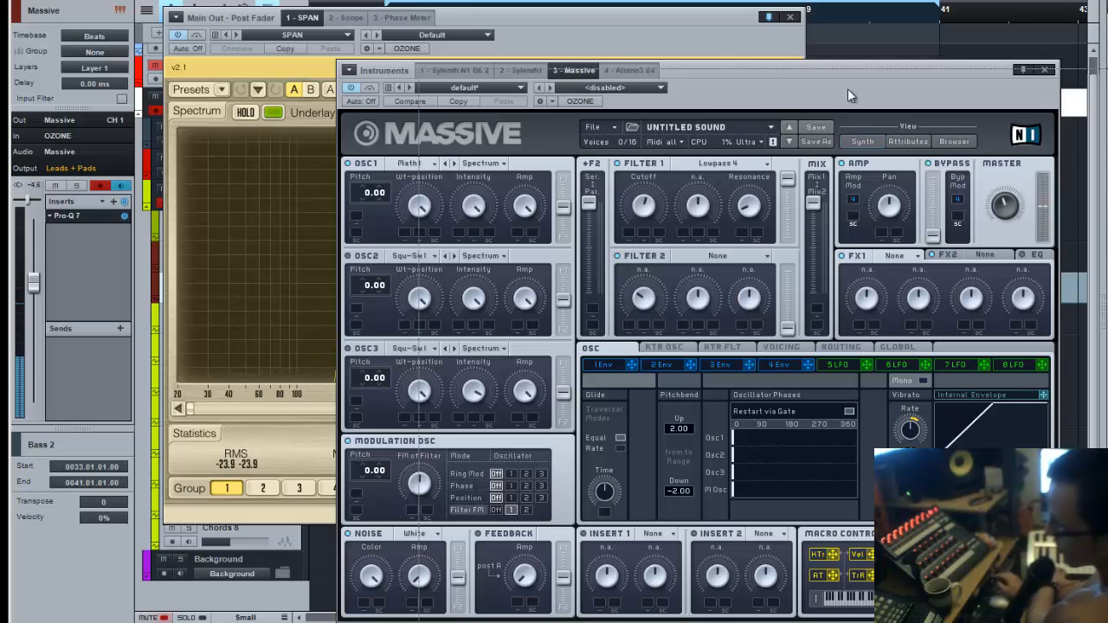
drag(753, 78, 834, 368)
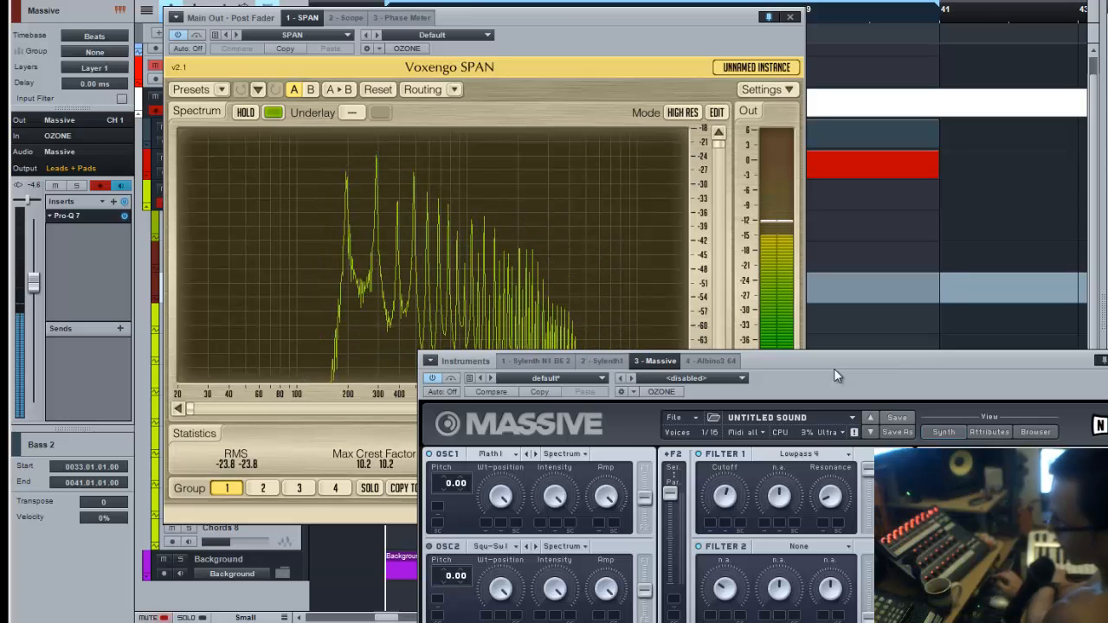
Bring Massive back into full view and set its voicing to Monorotate with the Legato Triller trigger
drag(834, 368, 702, 51)
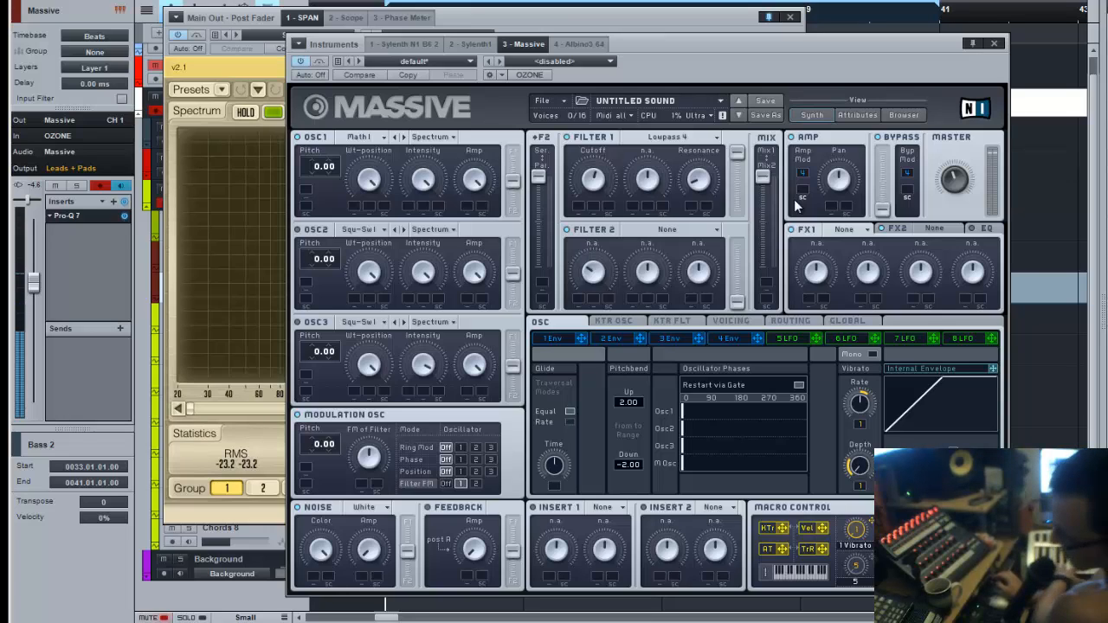
click(736, 323)
click(596, 432)
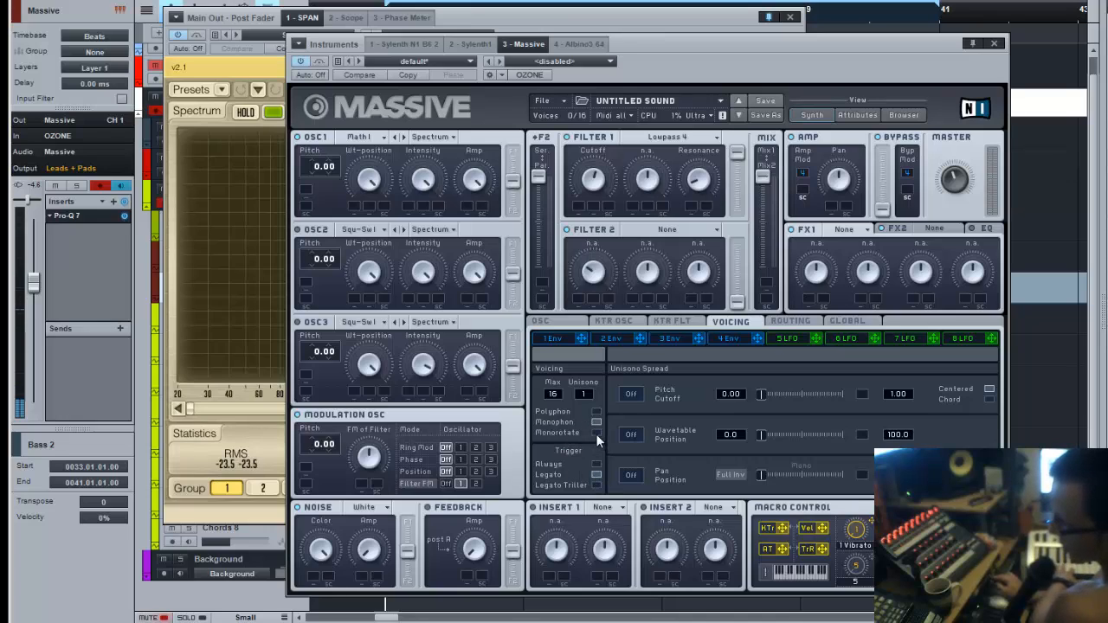
click(595, 433)
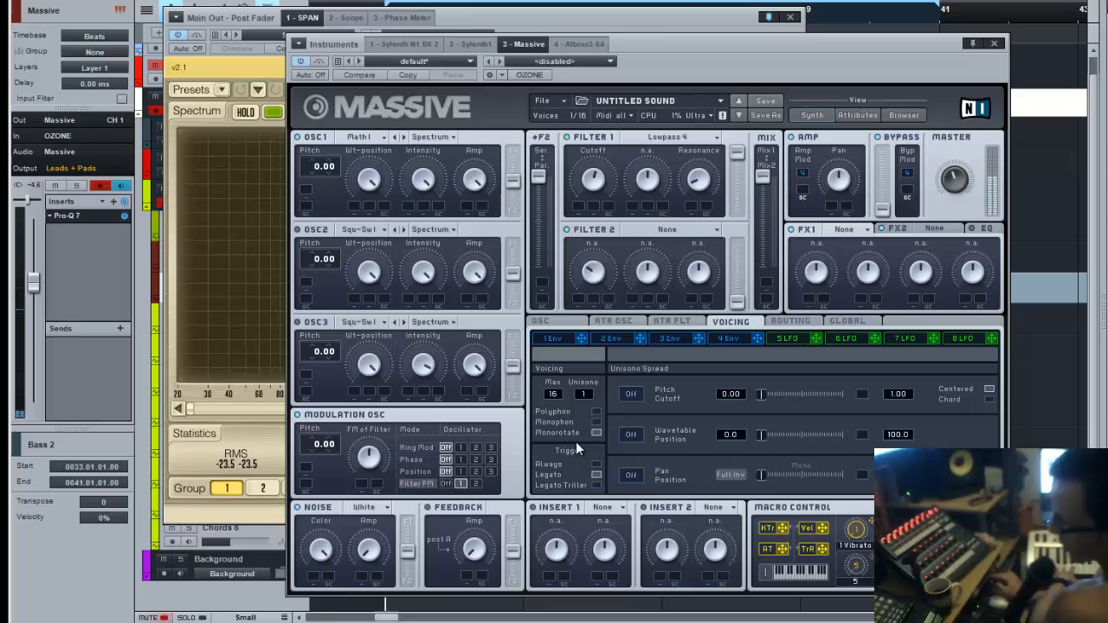
click(596, 485)
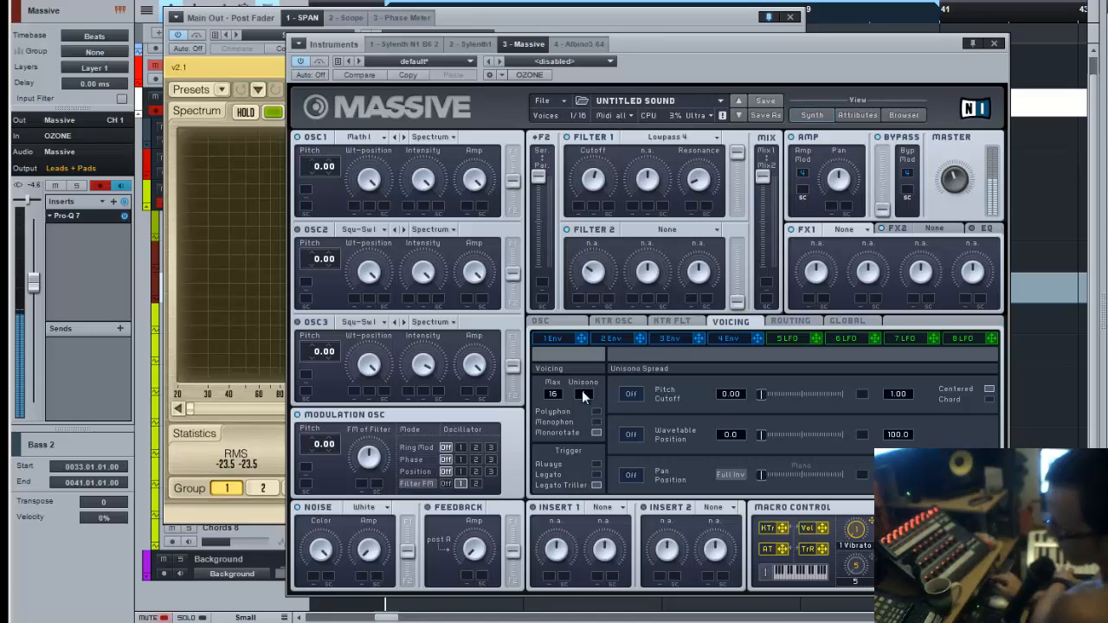
Set Massive's unisono to 2 voices and enable the Pan Position unisono spread
drag(582, 392, 587, 384)
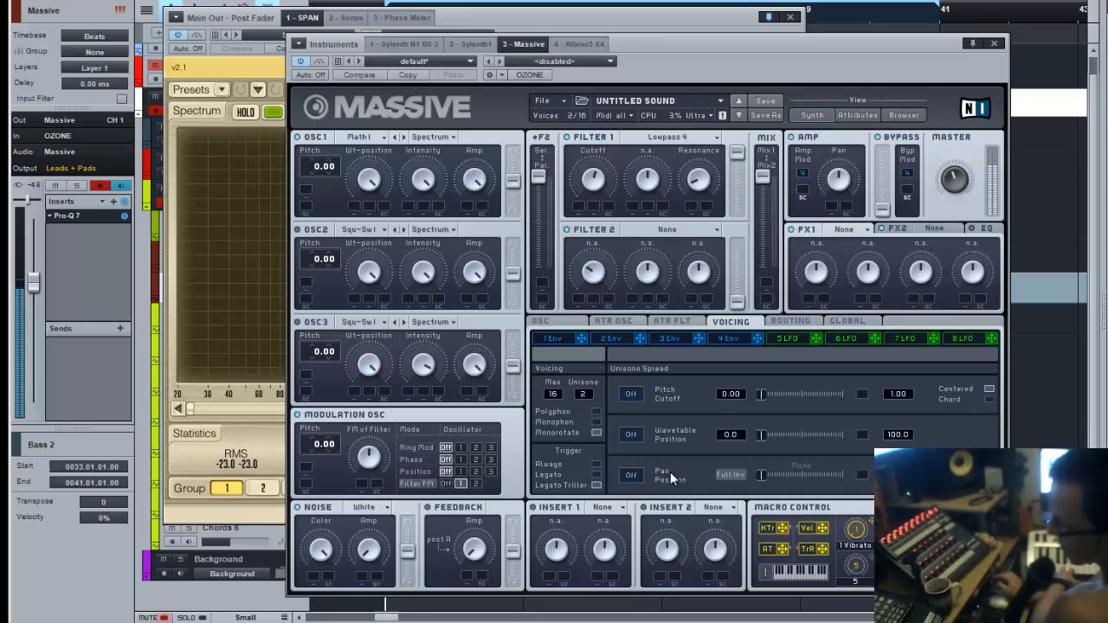
click(632, 475)
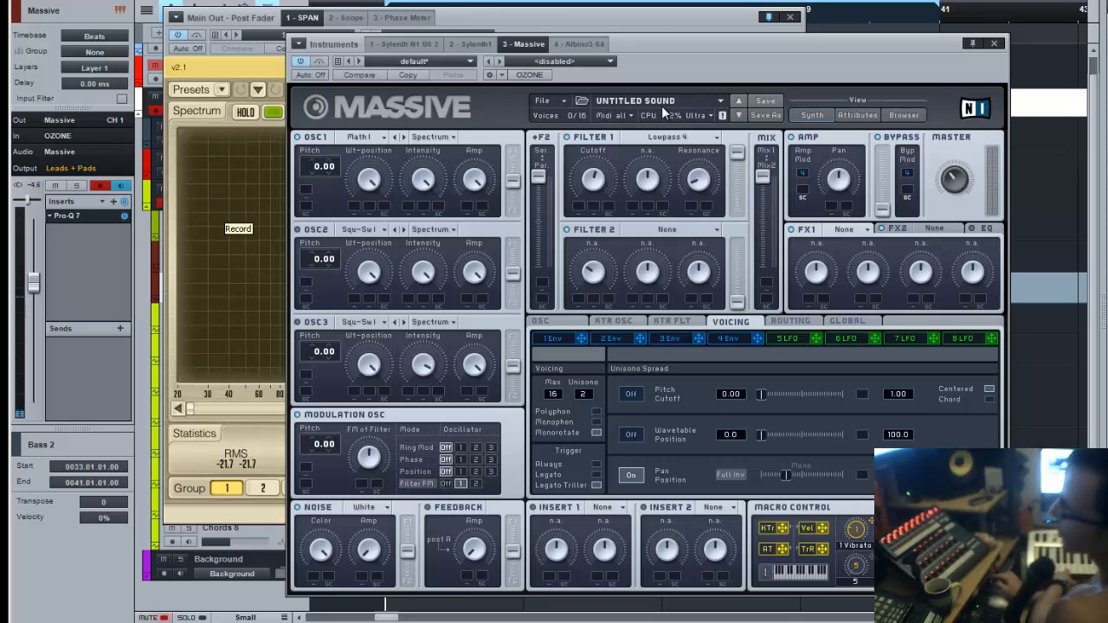
Move Massive clear of SPAN to examine the lead's spectrum, and bring Massive back into full view
drag(676, 43, 659, 465)
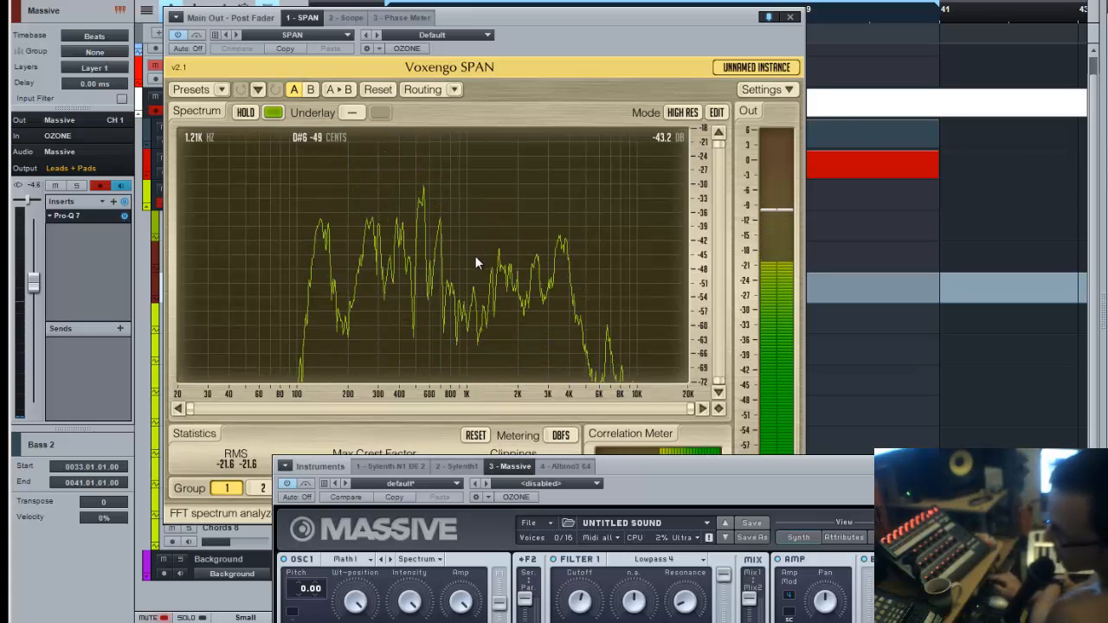
drag(649, 485, 643, 460)
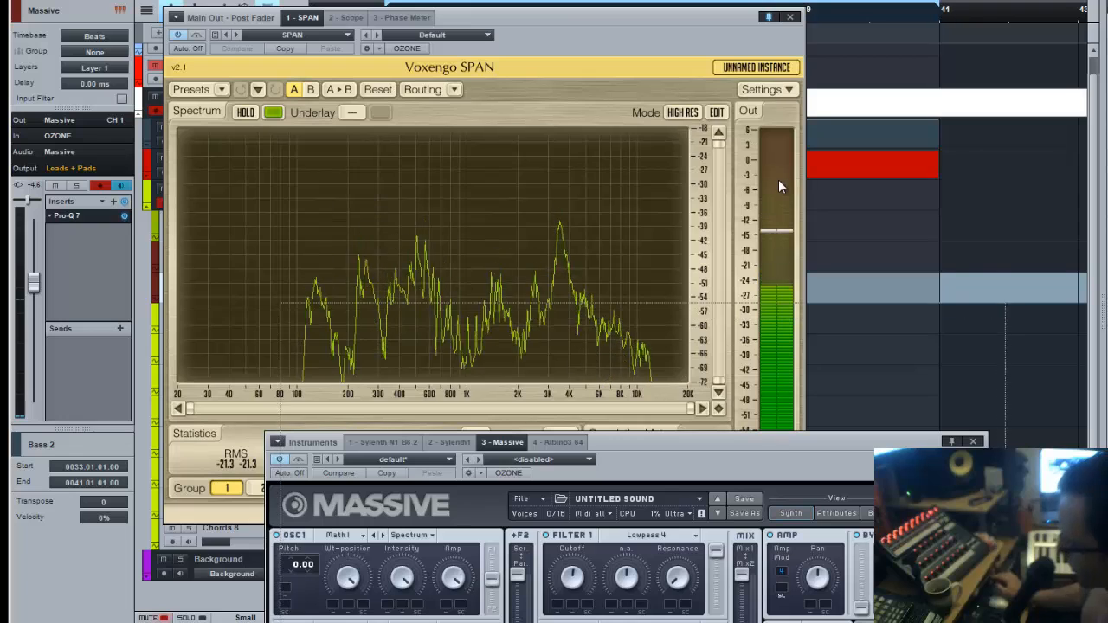
drag(932, 472, 912, 106)
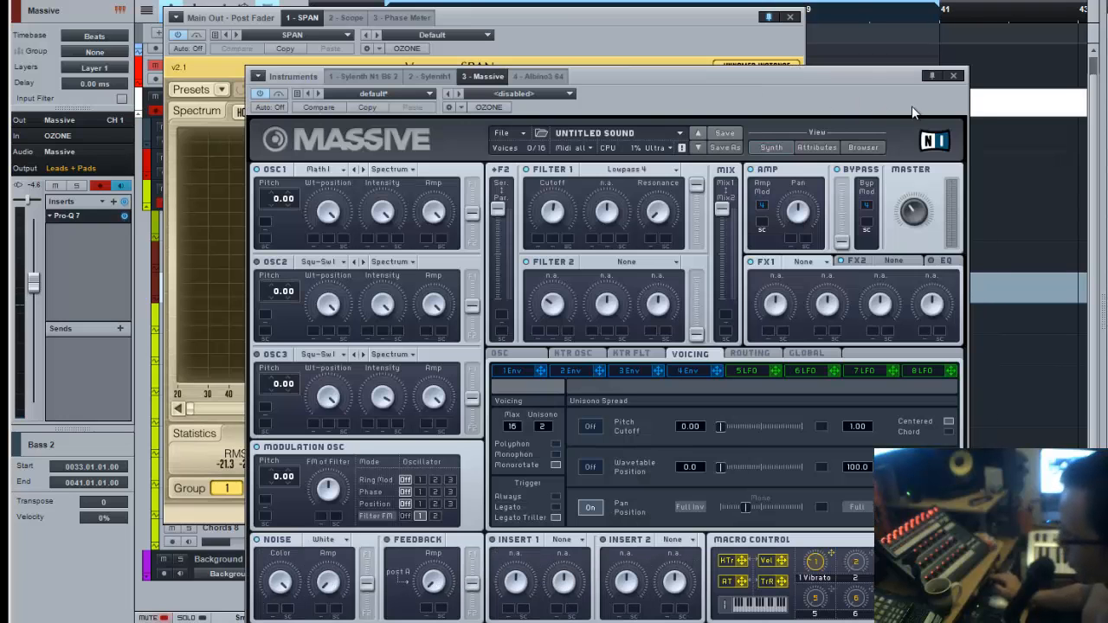
Close the Massive and SPAN windows and open the Sylenth1 instrument from its track
click(956, 77)
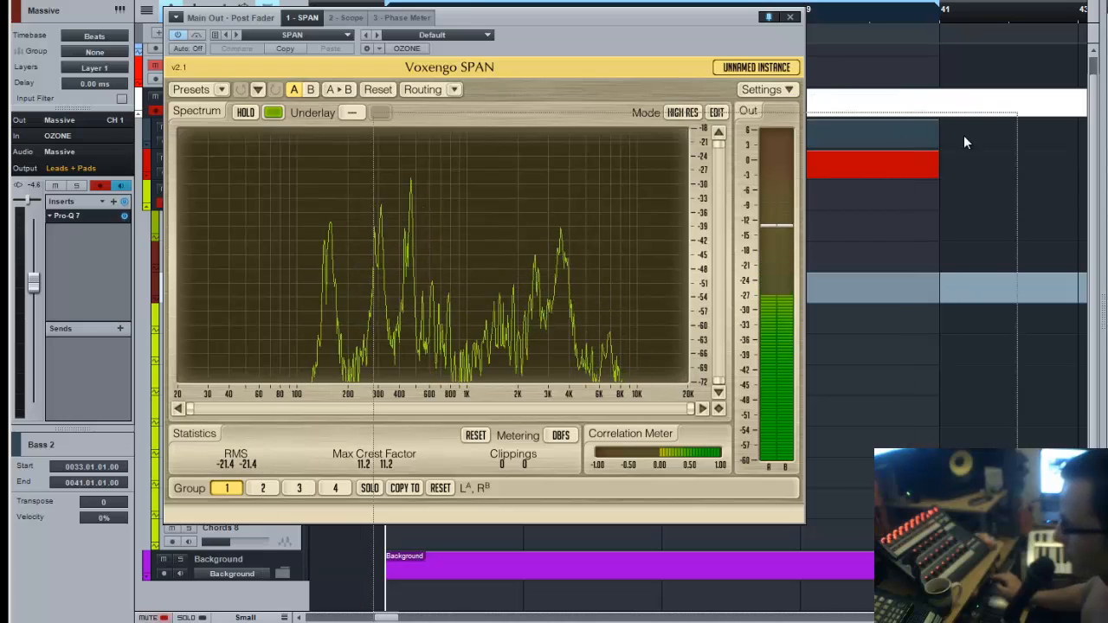
drag(963, 136, 963, 136)
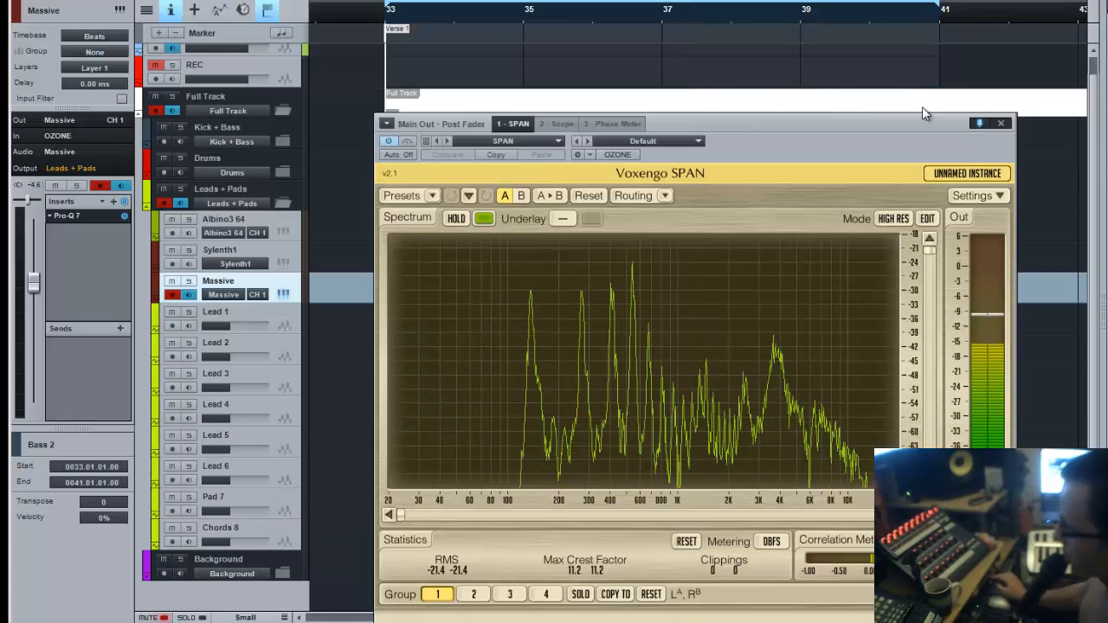
click(1002, 123)
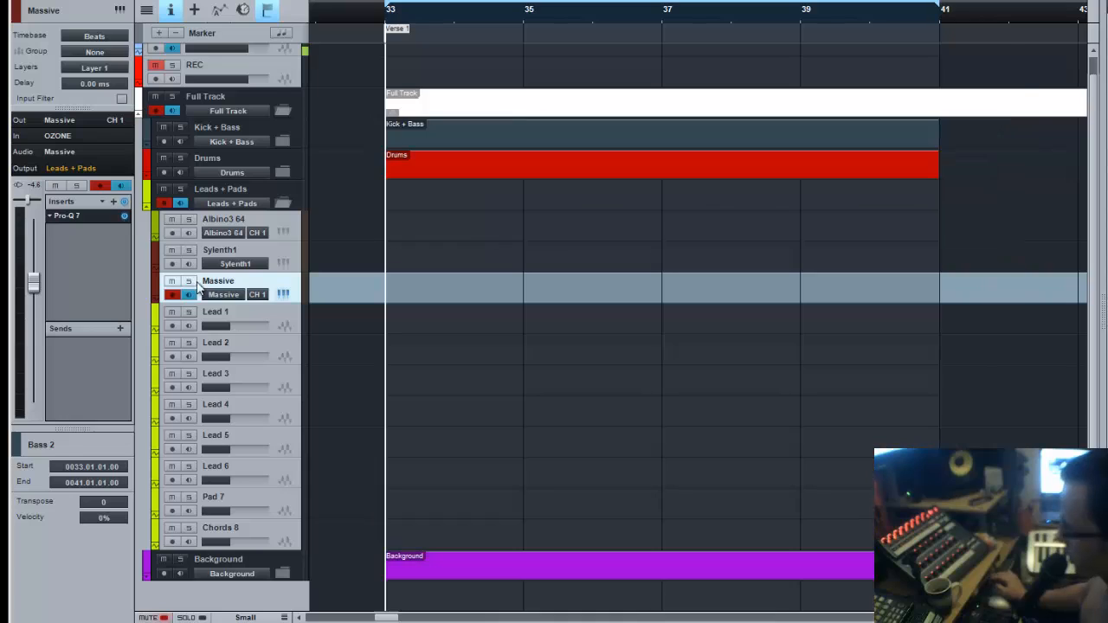
click(244, 255)
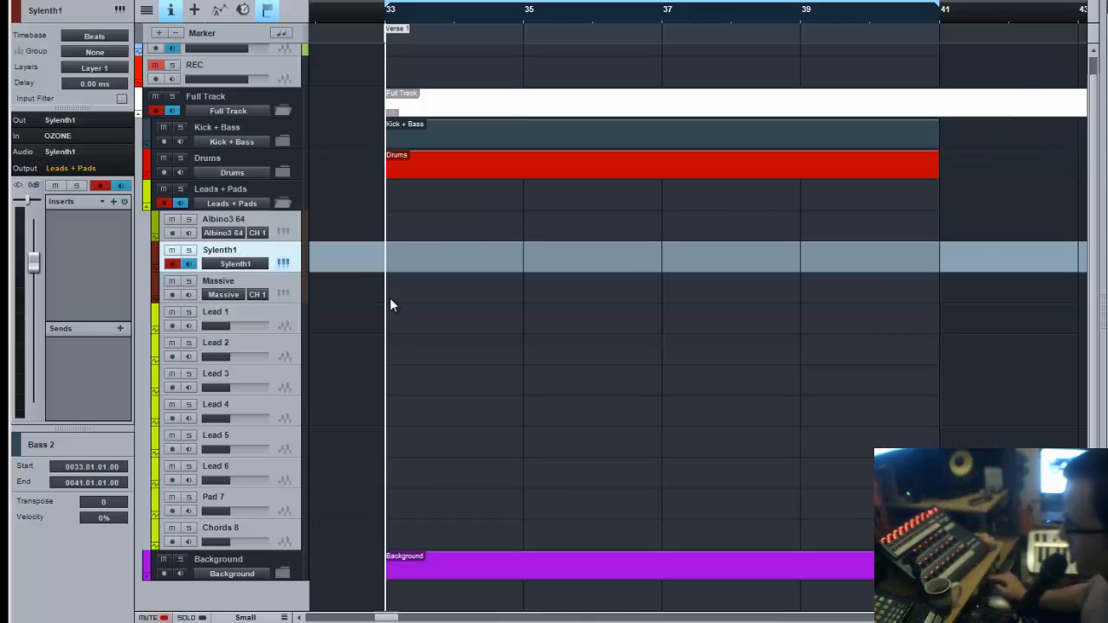
click(284, 263)
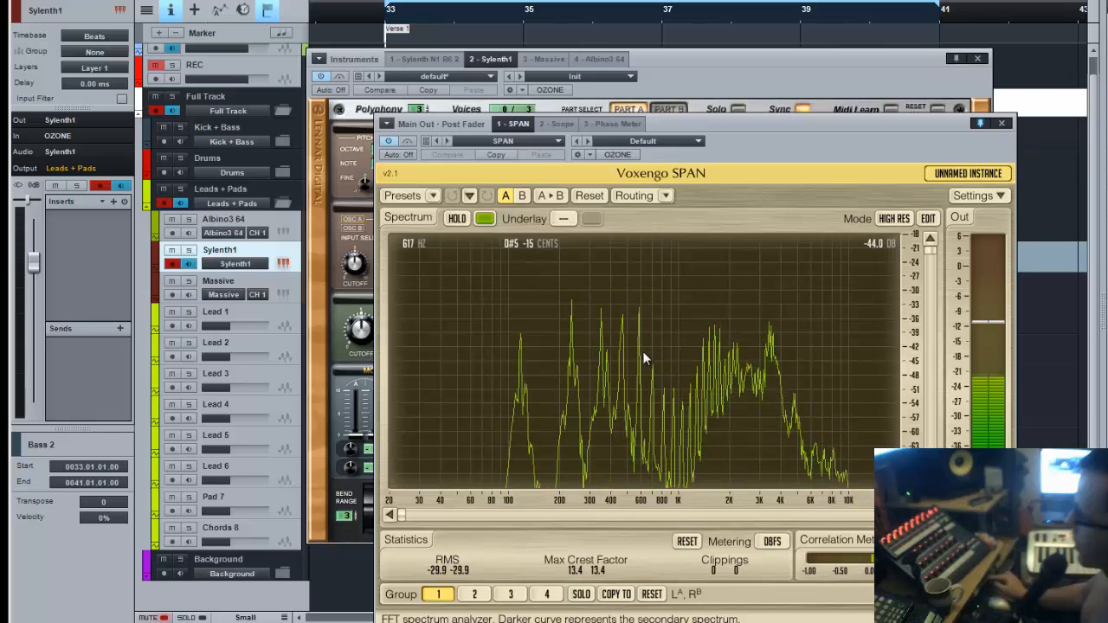
Audition the band around 676 Hz in SPAN, and close SPAN to expose the whole Sylenth1 interface
drag(627, 334, 651, 261)
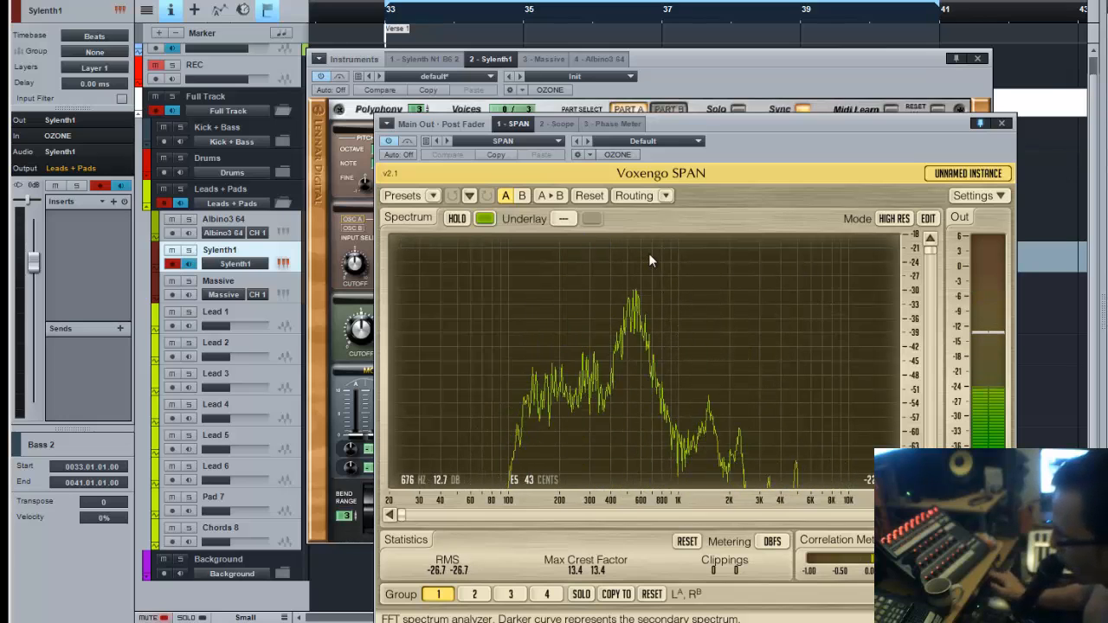
click(1002, 123)
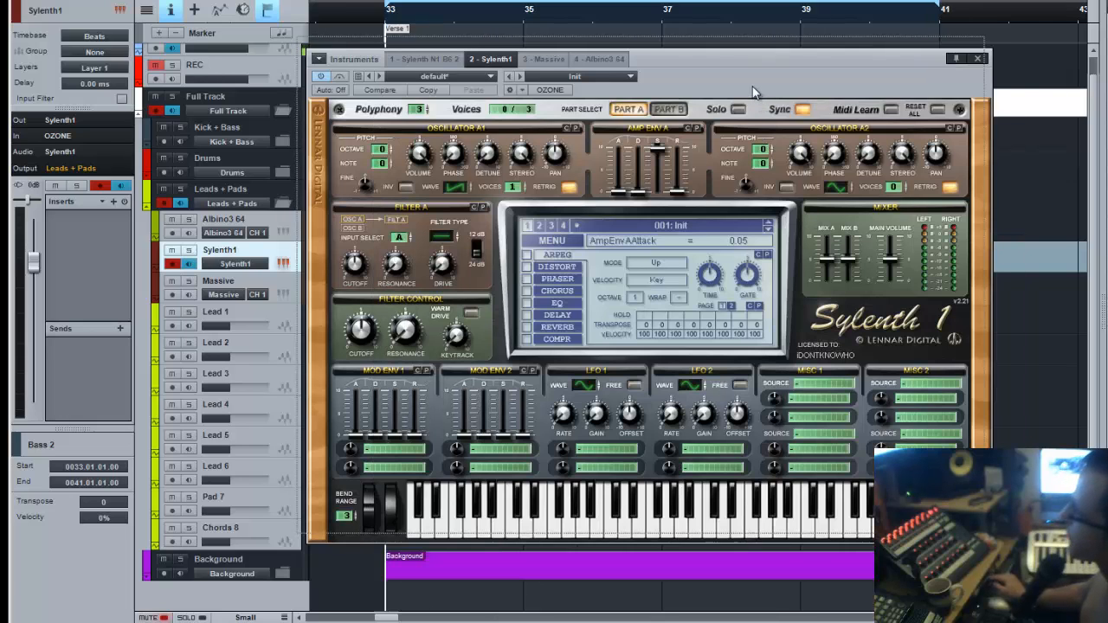
drag(761, 97, 744, 109)
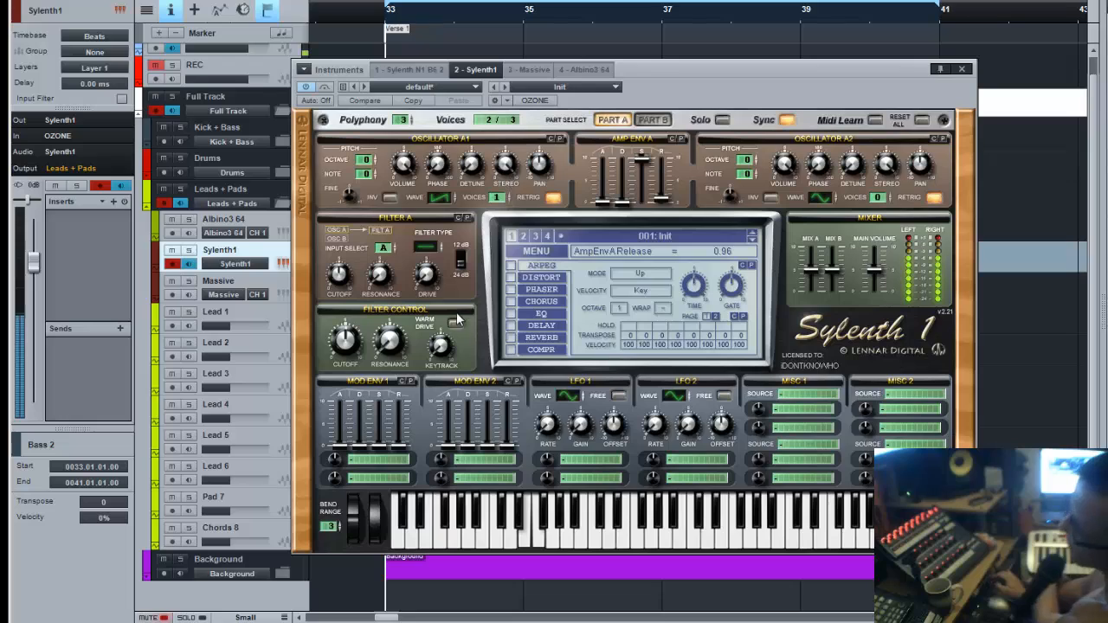
Set Sylenth1's filter A type to Bandpass and its cutoff to about 298 Hz
click(423, 252)
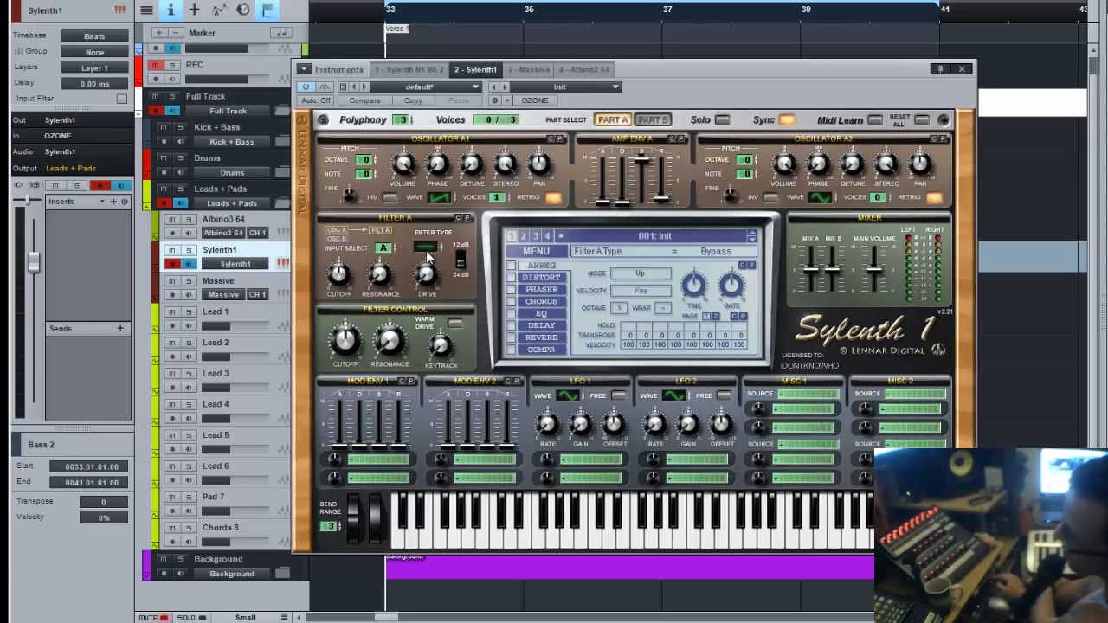
drag(421, 215, 418, 194)
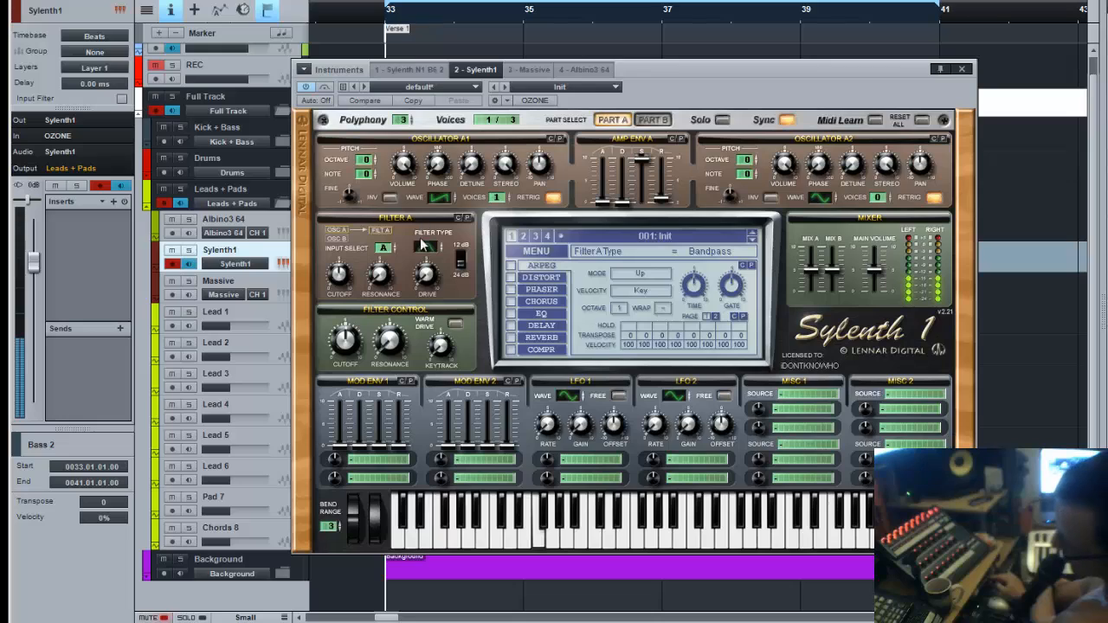
click(342, 275)
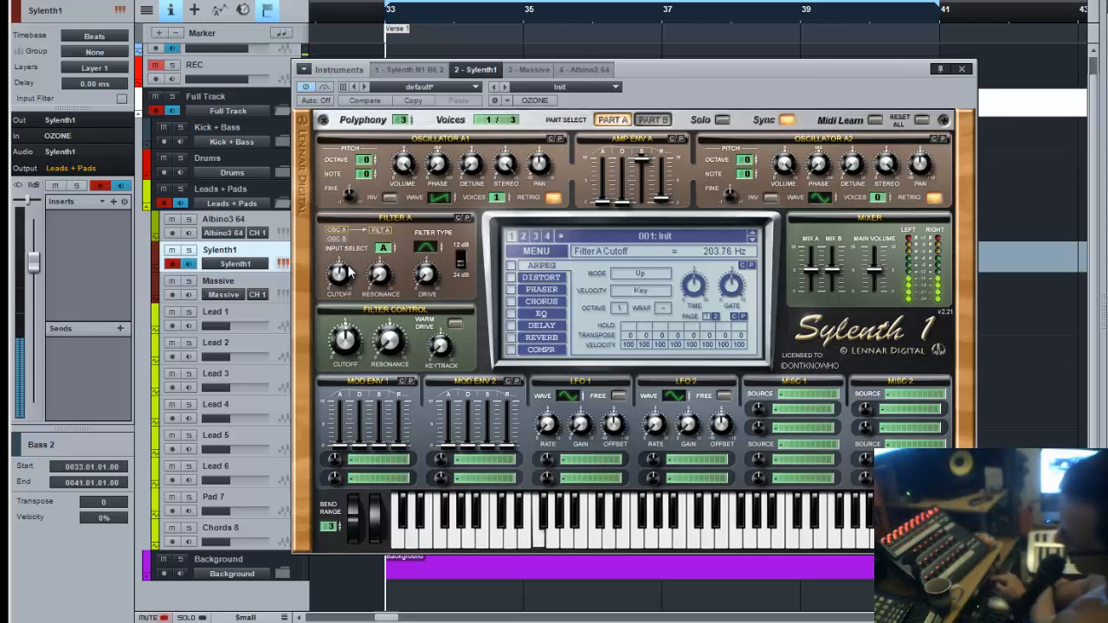
mouse_move(349, 272)
mouse_down()
mouse_move(349, 287)
mouse_move(347, 272)
mouse_up()
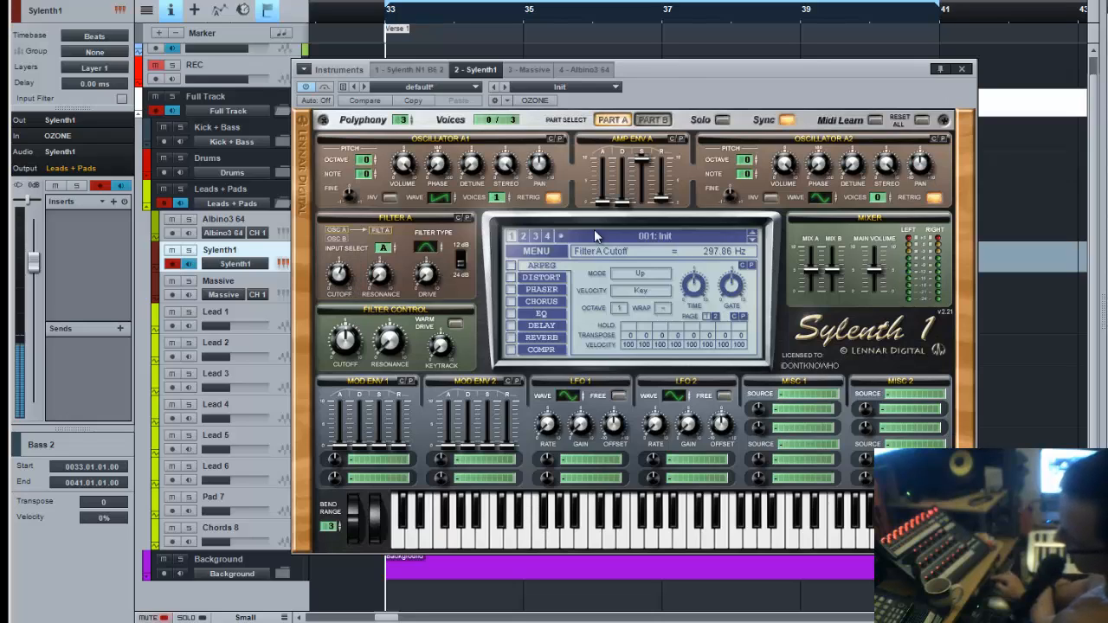
Raise filter A's cutoff to about 312 Hz and reopen SPAN above the Sylenth1 window
drag(736, 240, 711, 262)
drag(285, 444, 249, 440)
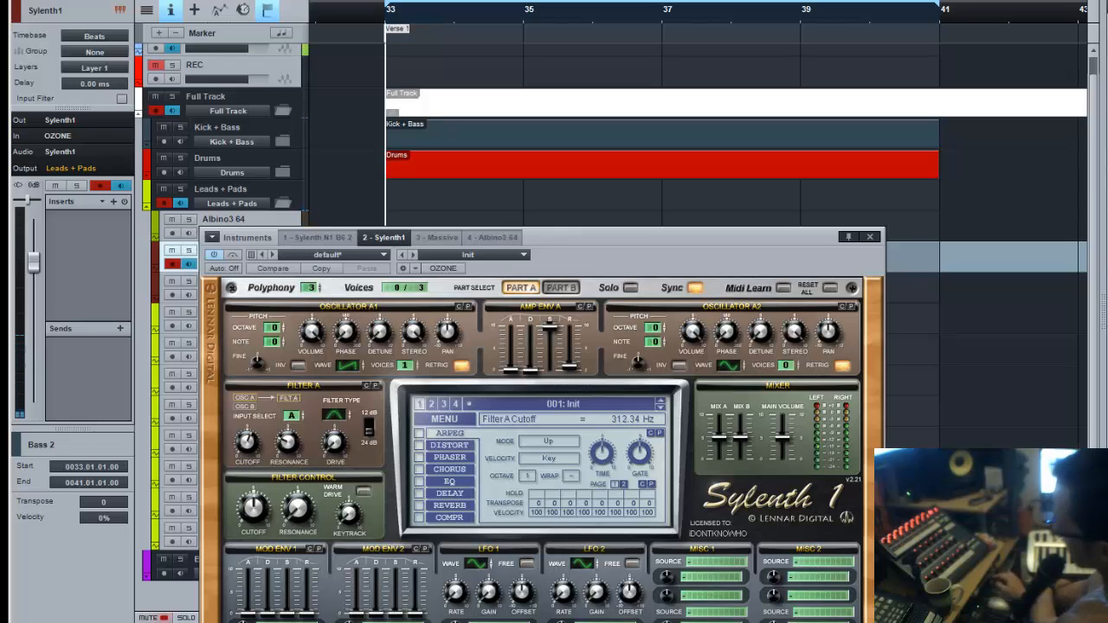
key(F11)
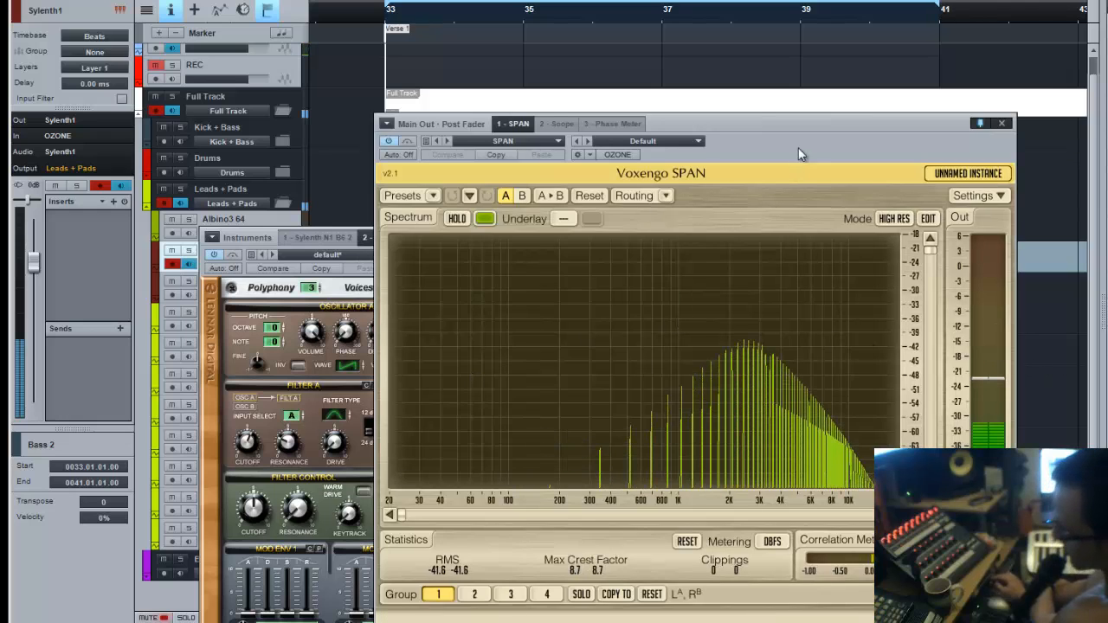
drag(798, 148, 829, 2)
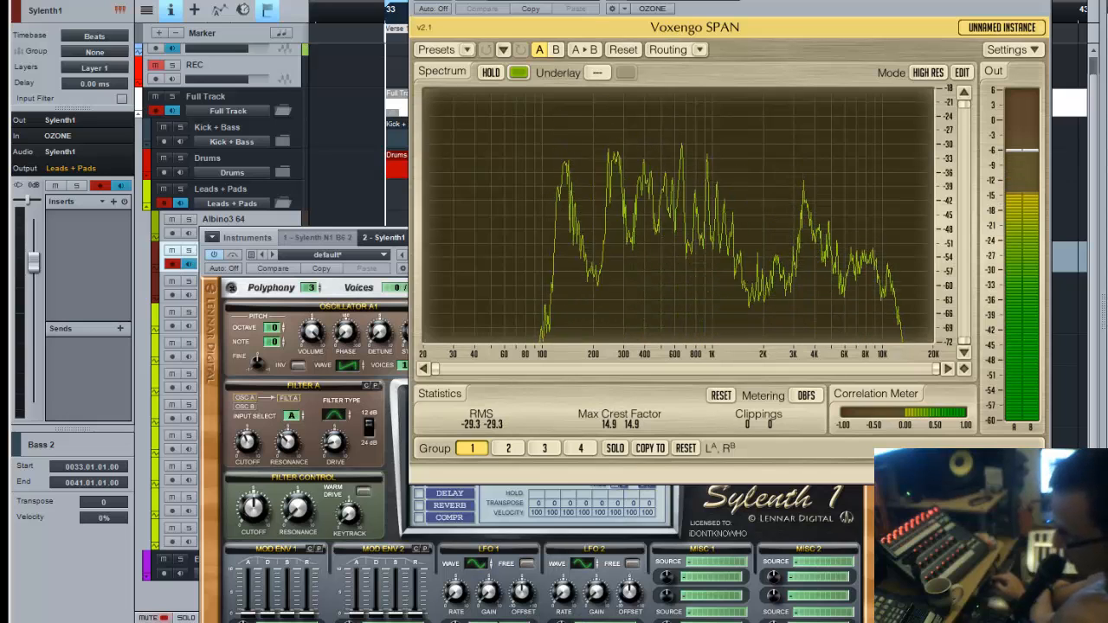
Assign Sylenth1's LFO 1 to Cutoff A and switch LFO 1 to free-running mode
click(472, 620)
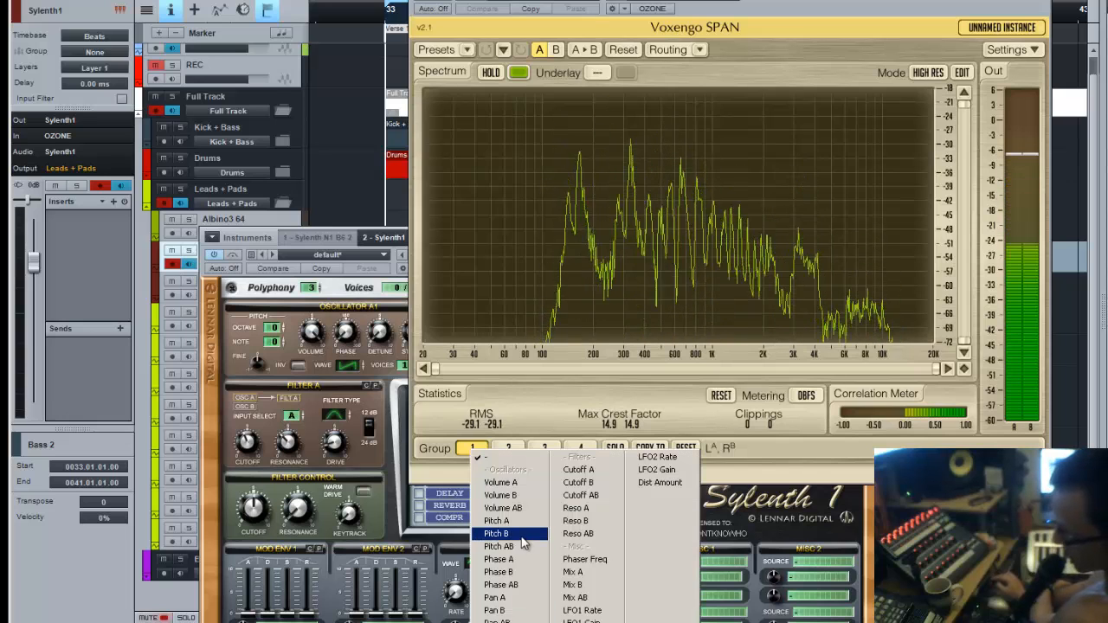
click(593, 478)
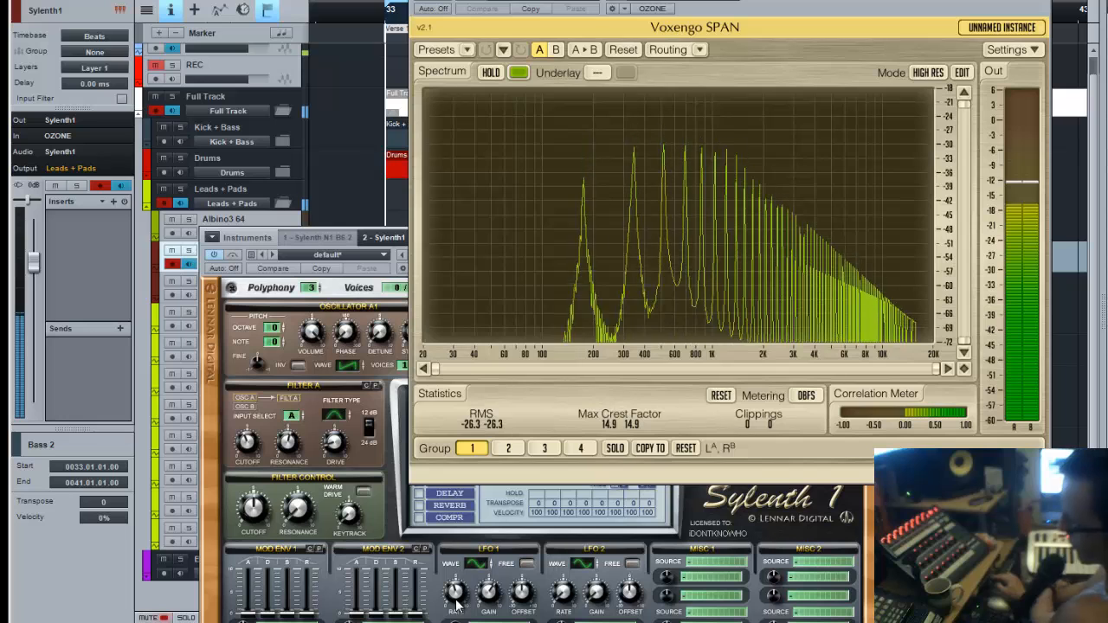
click(525, 565)
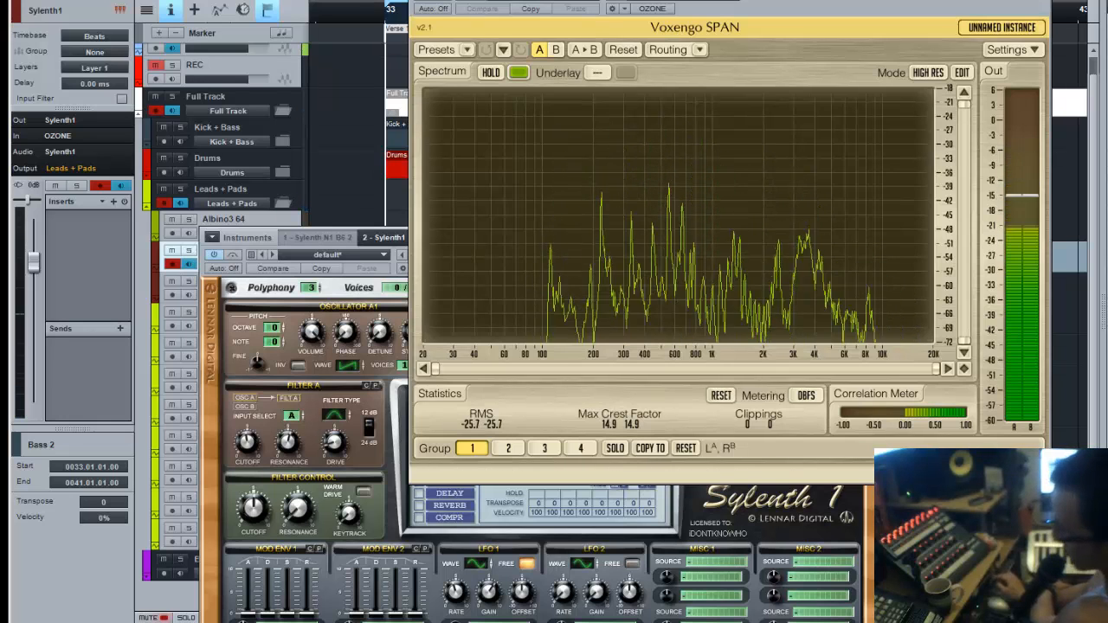
Insert Pro-Q on the Sylenth1 channel and arrange the Pro-Q and Sylenth1 windows side by side below the SPAN display
click(779, 513)
drag(469, 326, 78, 275)
drag(717, 147, 806, 276)
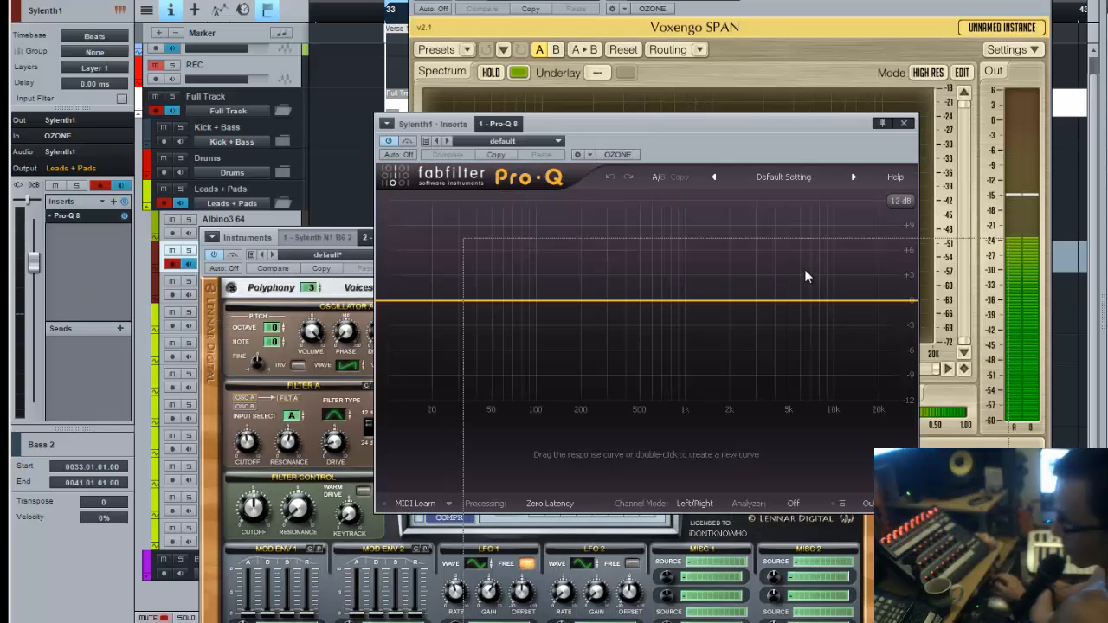
drag(881, 394, 865, 374)
drag(754, 251, 579, 303)
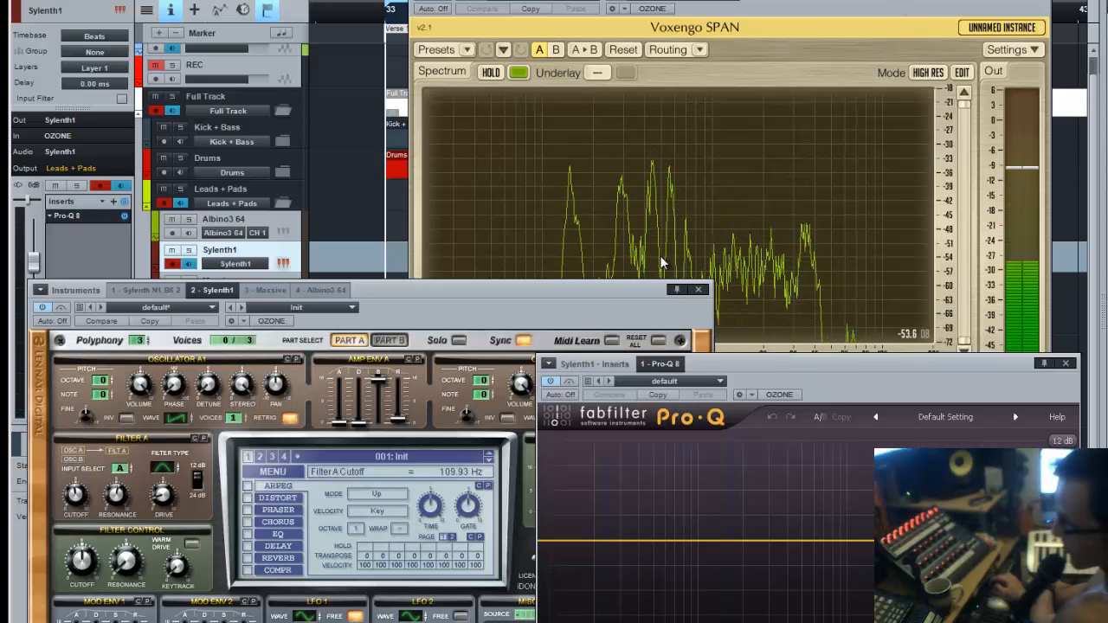
drag(567, 298, 454, 316)
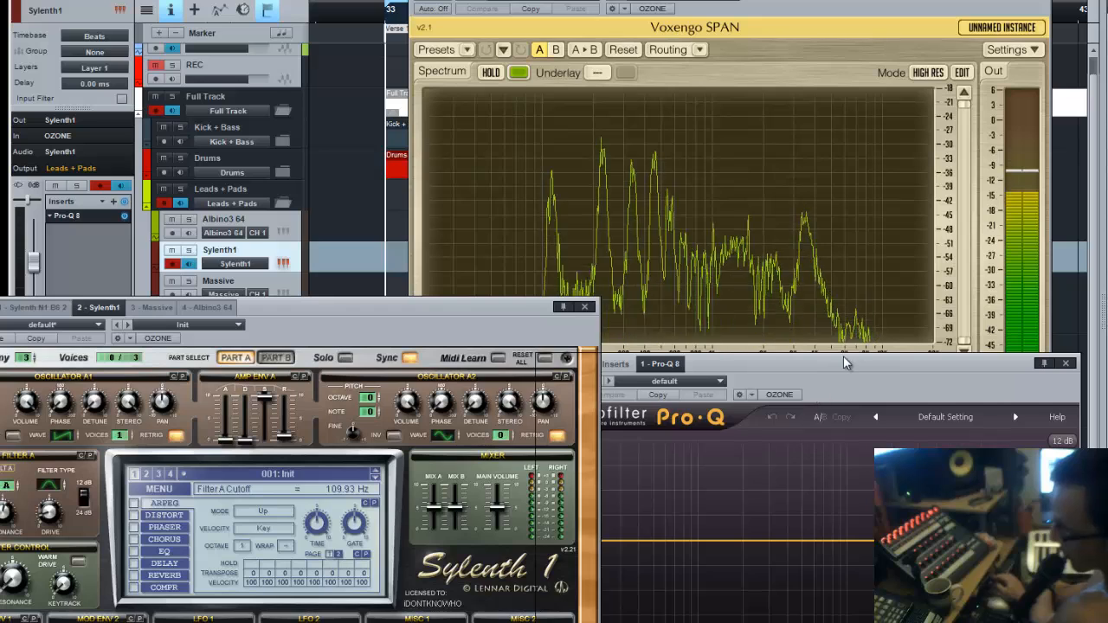
drag(846, 364, 882, 315)
Add a low-cut band in Pro-Q, steepen its slope and move it up to about 304 Hz
double_click(585, 496)
click(583, 498)
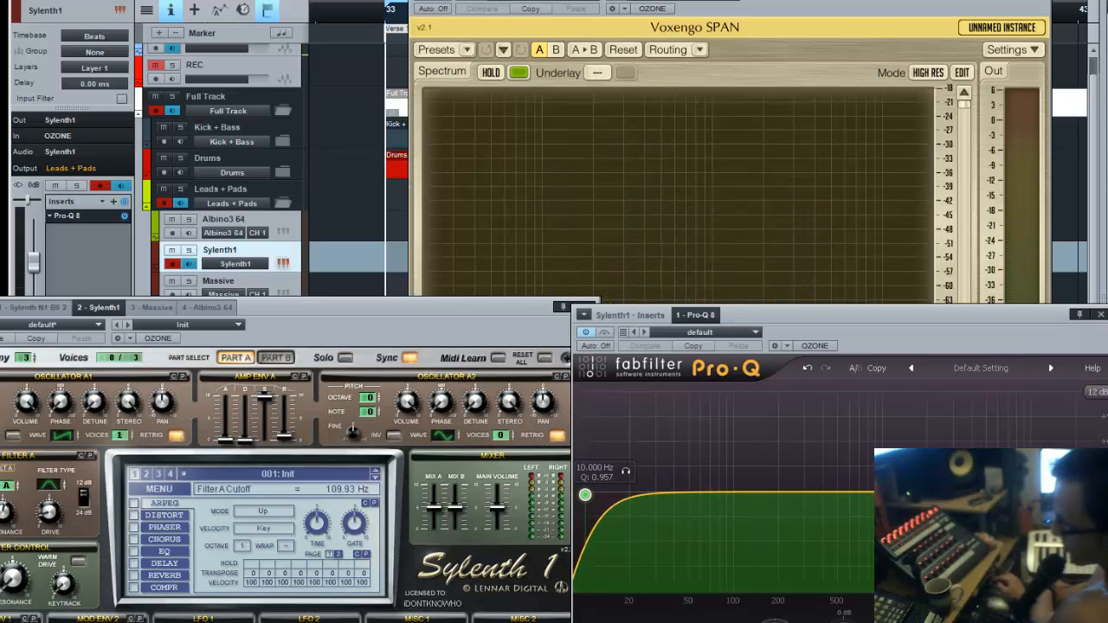
click(715, 622)
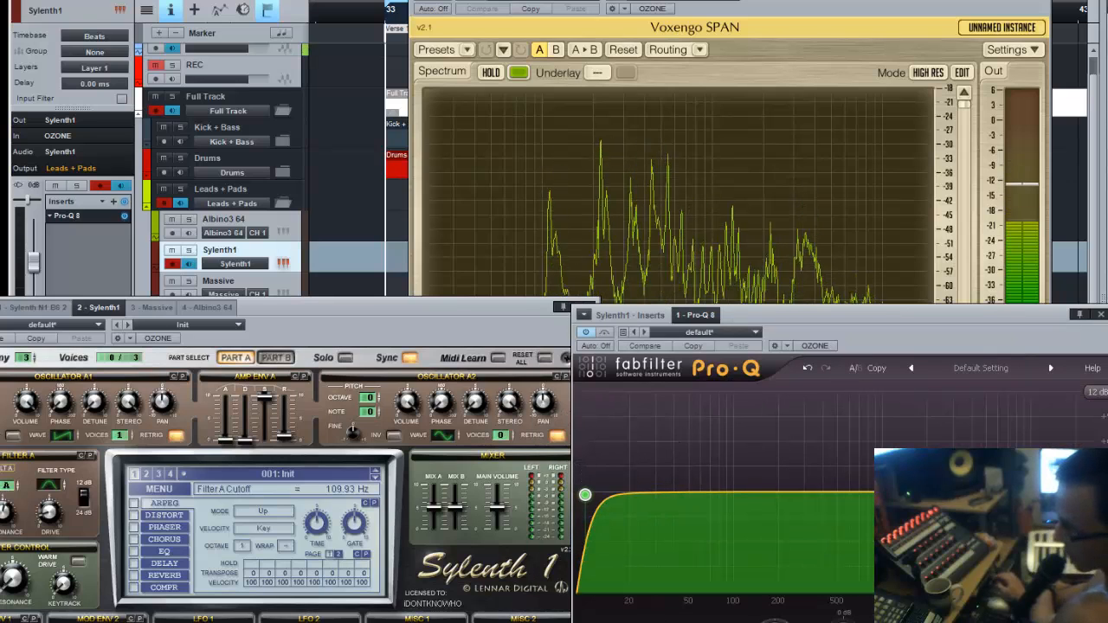
drag(587, 498, 808, 485)
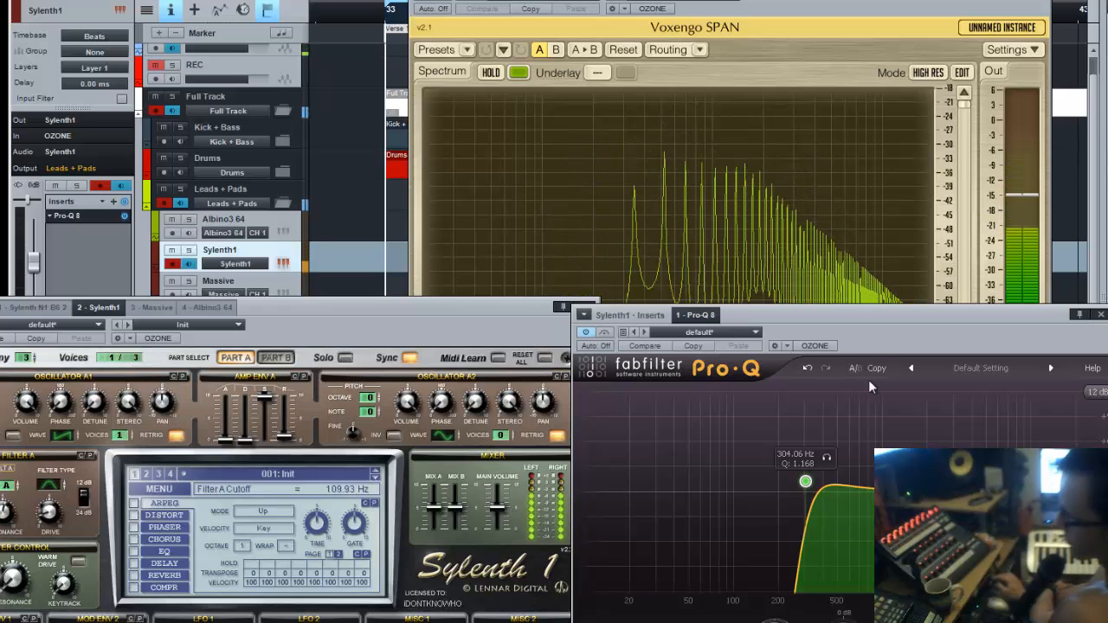
Retune the low cut to about 294 Hz with a Q of 1.395 and add a 3.61 dB bell boost near 755 Hz
drag(870, 334, 856, 411)
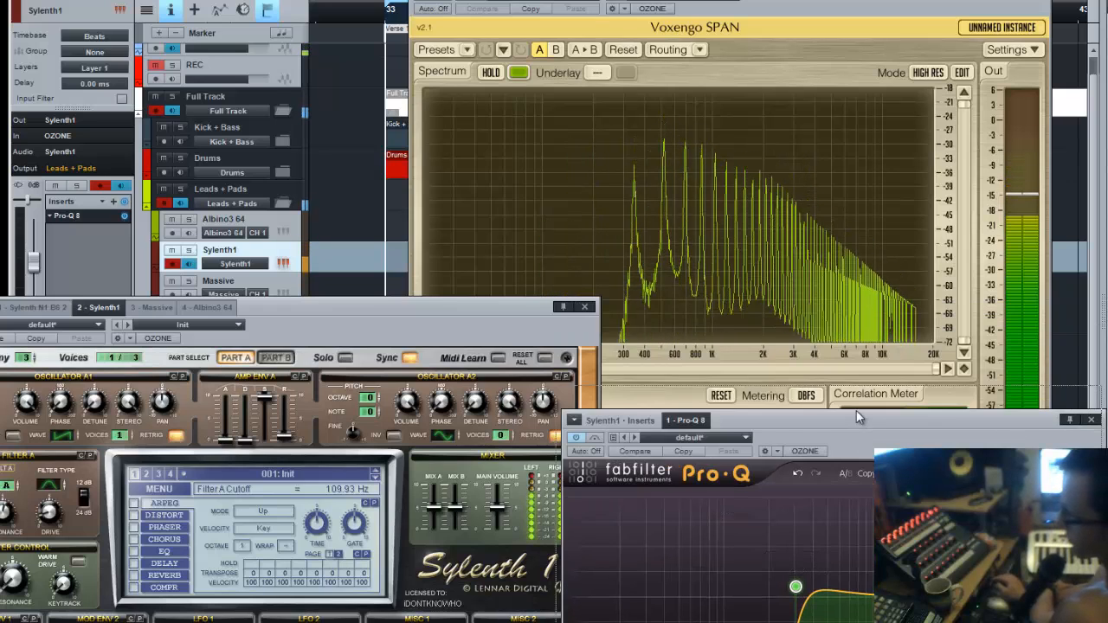
drag(791, 573, 787, 558)
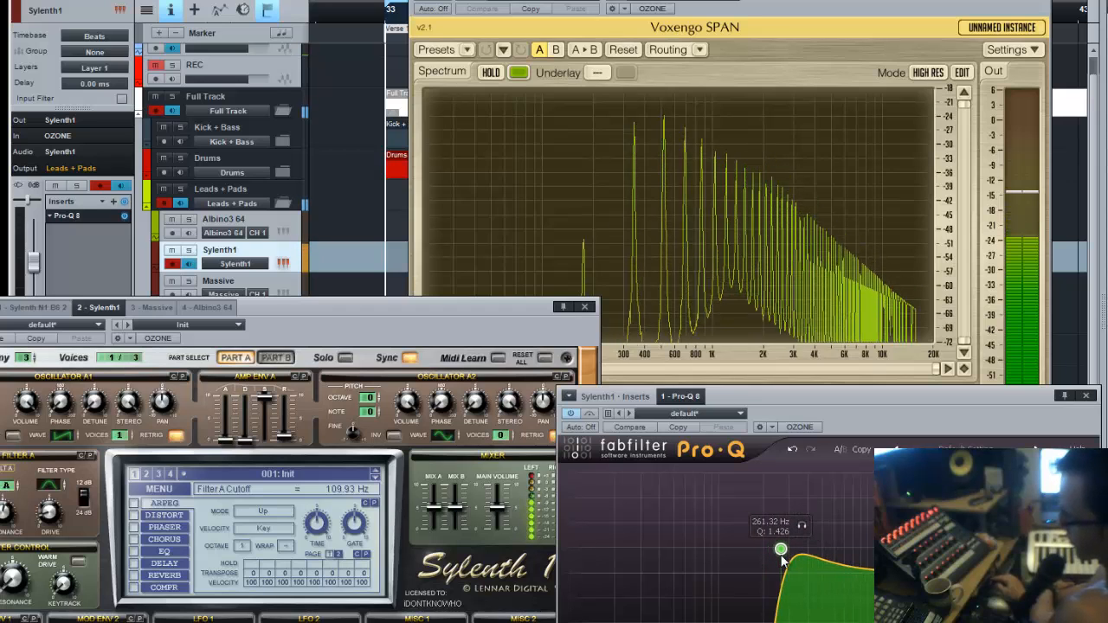
drag(788, 559, 790, 561)
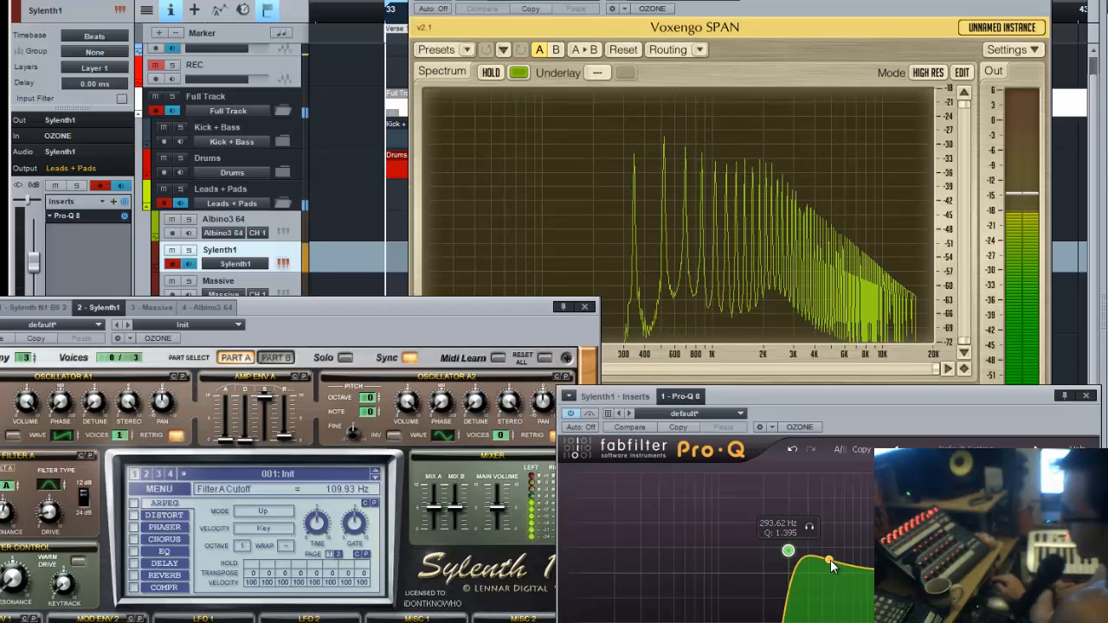
drag(844, 563, 848, 532)
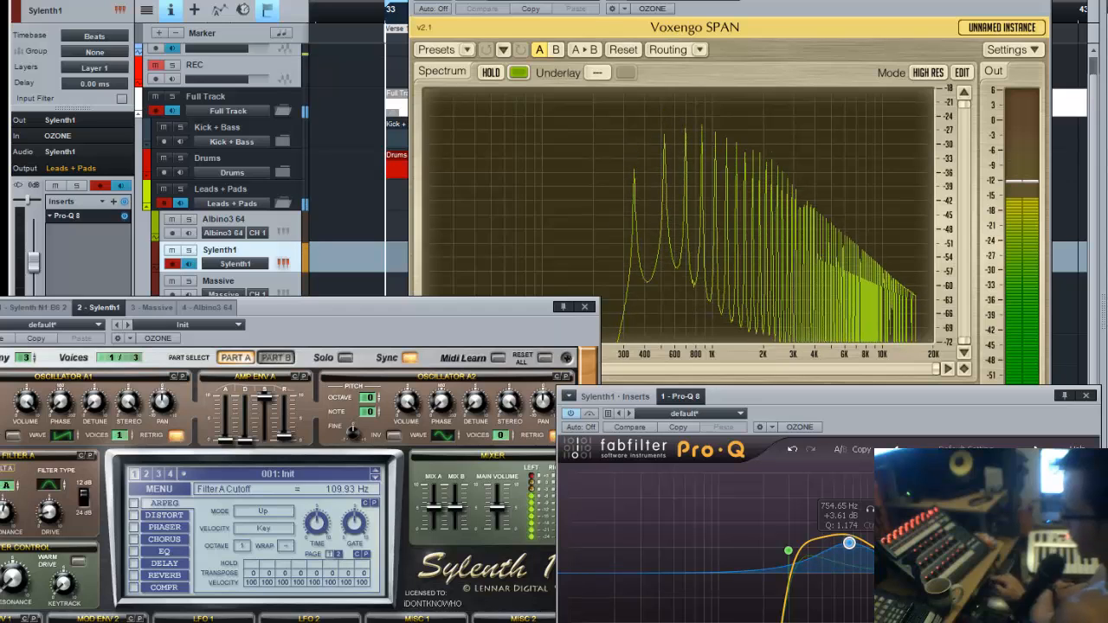
Close the Pro-Q window and bring Sylenth1 back into full view
drag(1089, 408, 1027, 373)
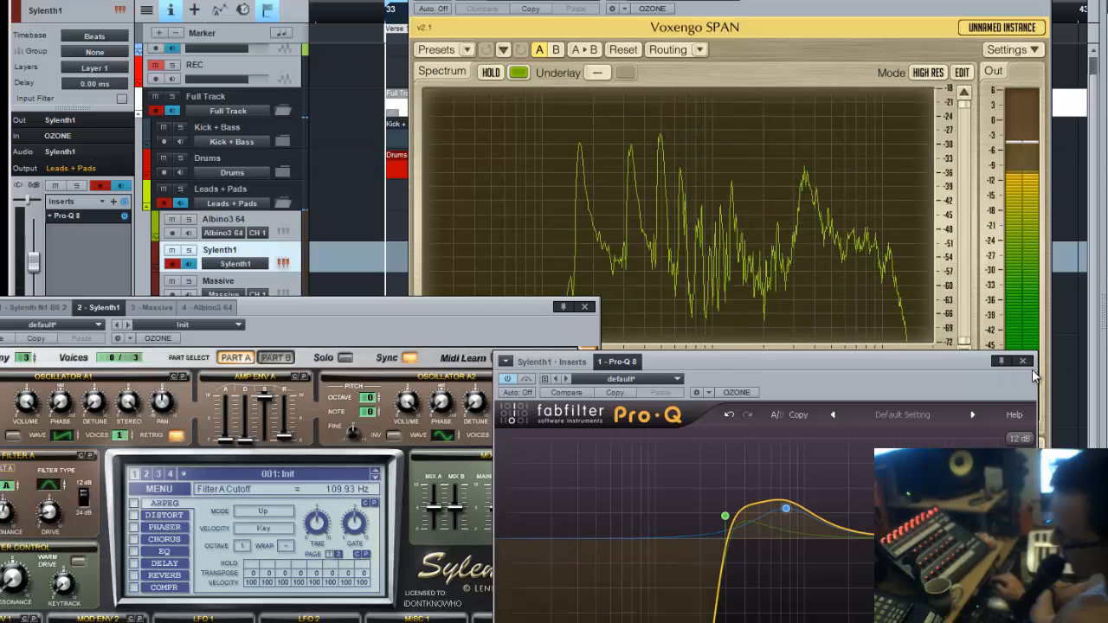
click(1024, 362)
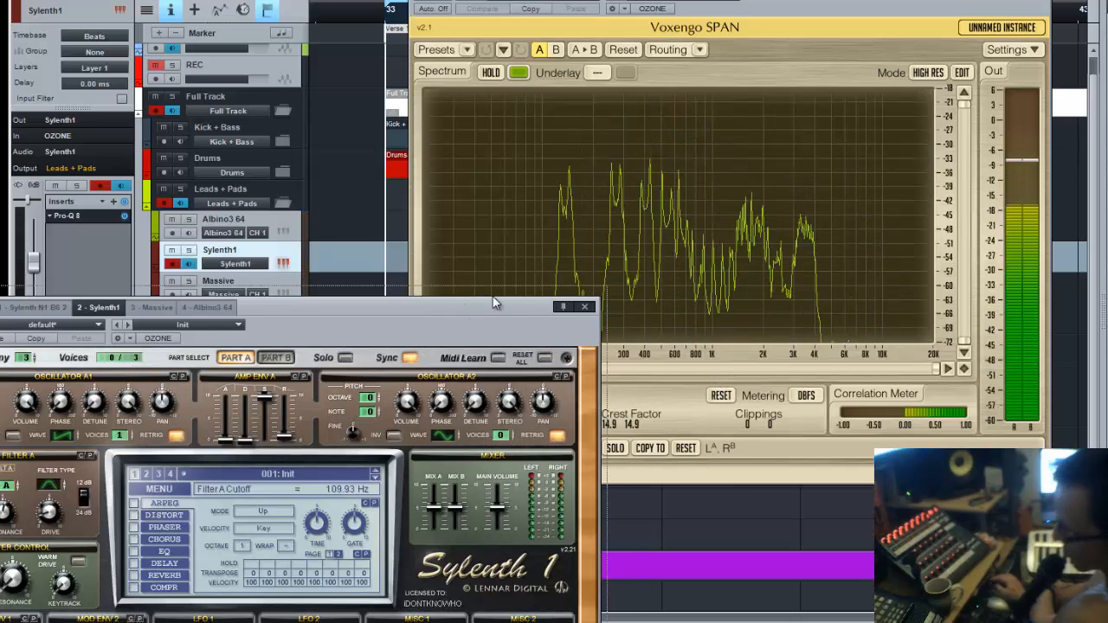
drag(458, 315, 490, 295)
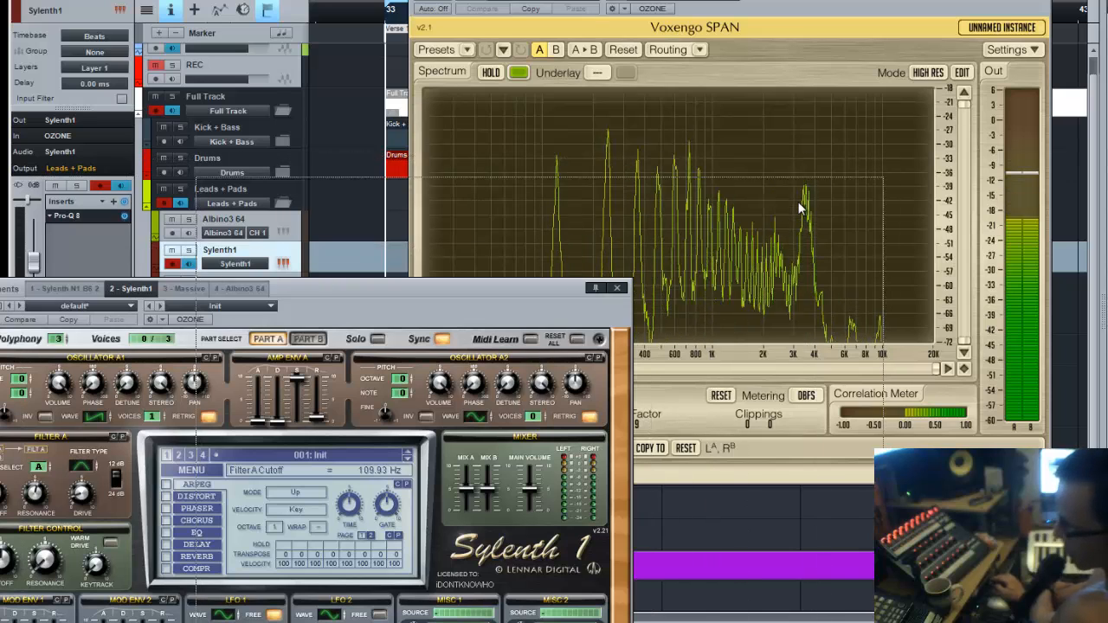
drag(801, 203, 815, 201)
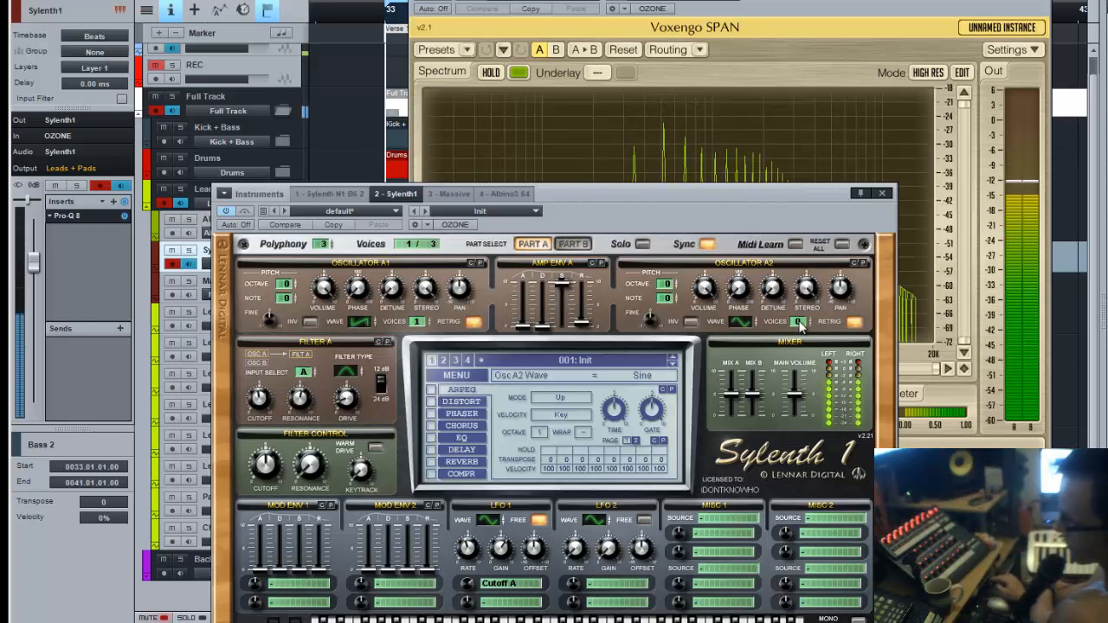
Enable one voice on oscillator A2 with a Saw wave, set its phase to 87.43 deg and lower the Sylenth1 window
drag(801, 323, 805, 320)
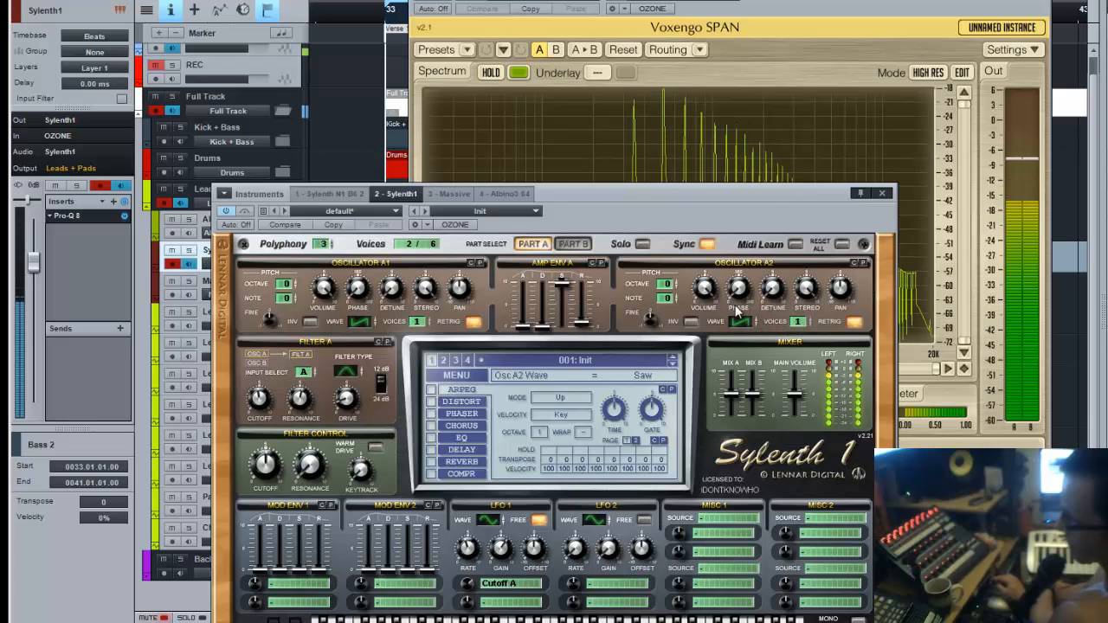
drag(749, 309, 743, 228)
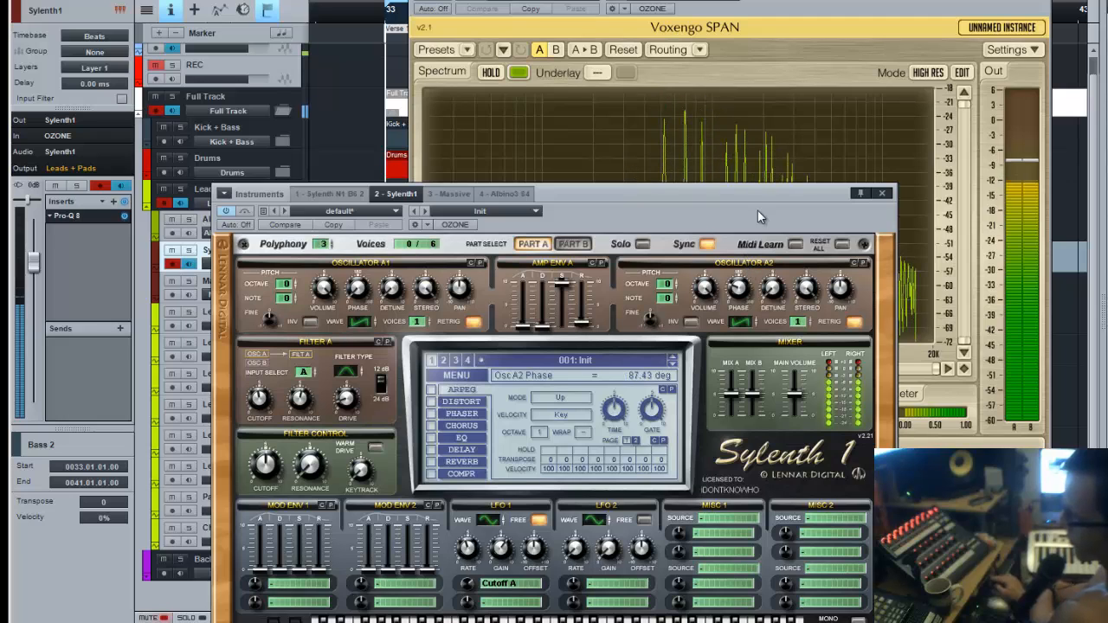
drag(758, 209, 756, 247)
Adjust oscillator A2's detune, try its wave as Triangle and HPulse, and settle on Saw
drag(772, 326, 771, 322)
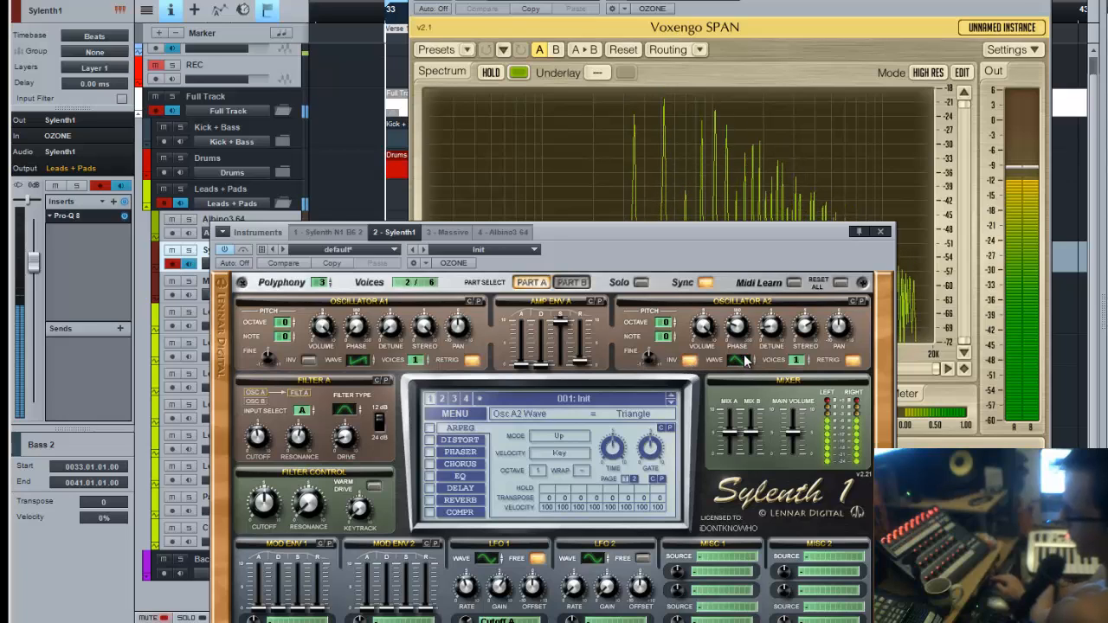
drag(744, 359, 747, 344)
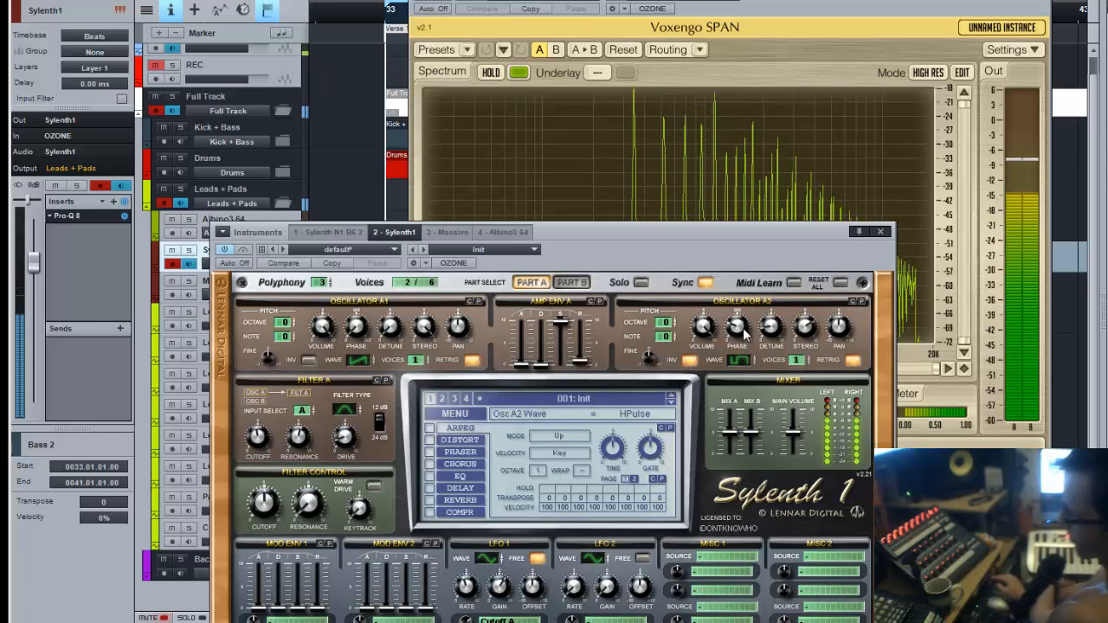
drag(745, 324, 743, 364)
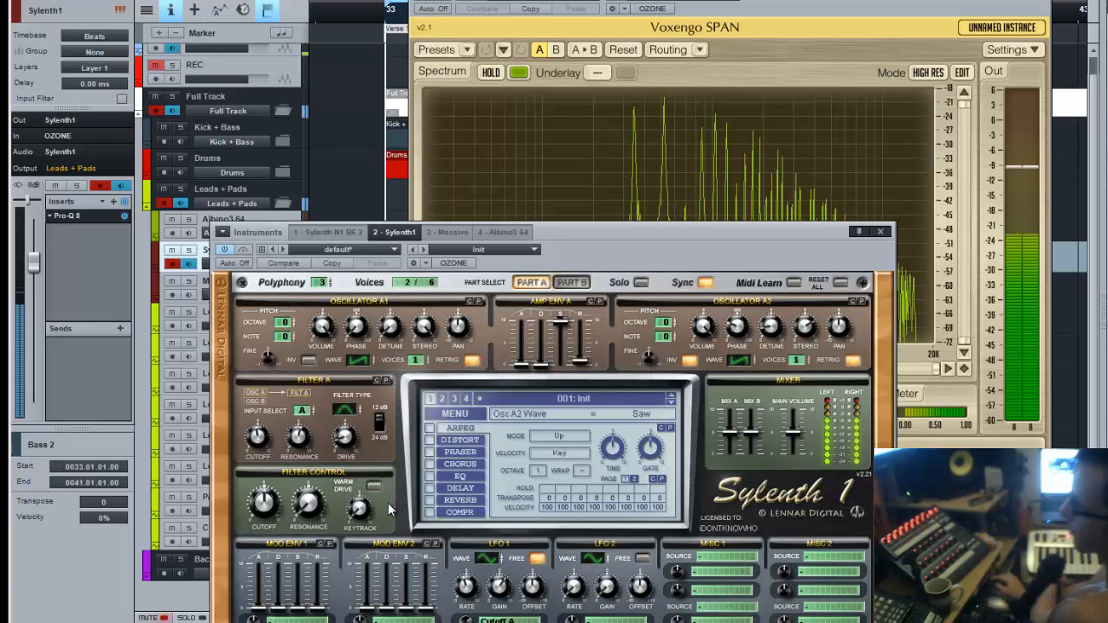
Set amp envelope A's release to 1.19 and route Mod Env 1 to Cutoff A with an amount of 3.52
click(629, 620)
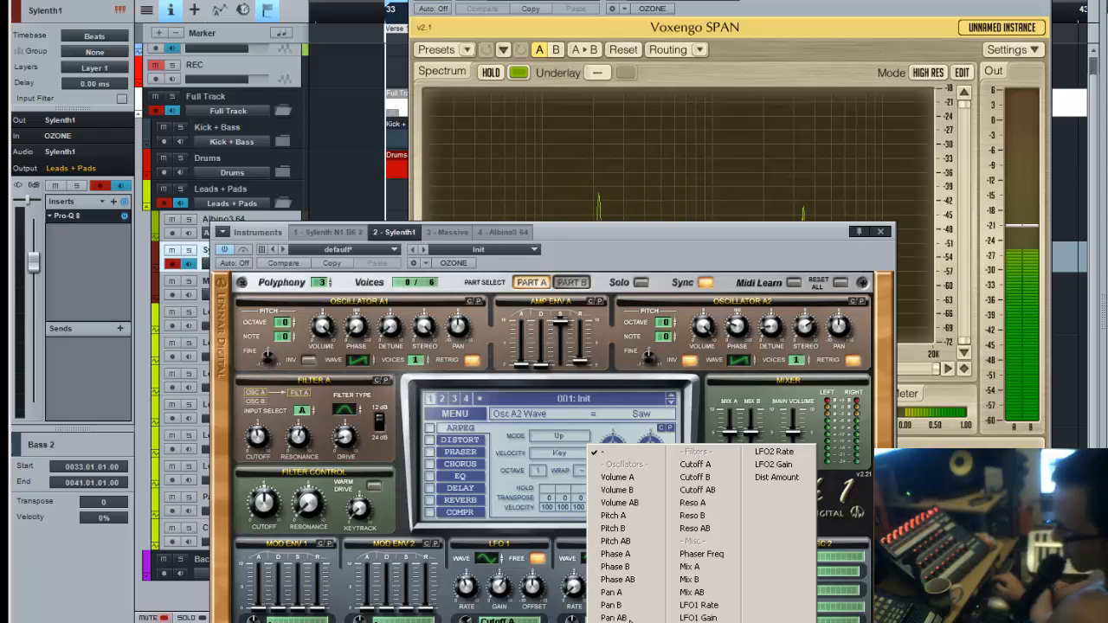
click(307, 611)
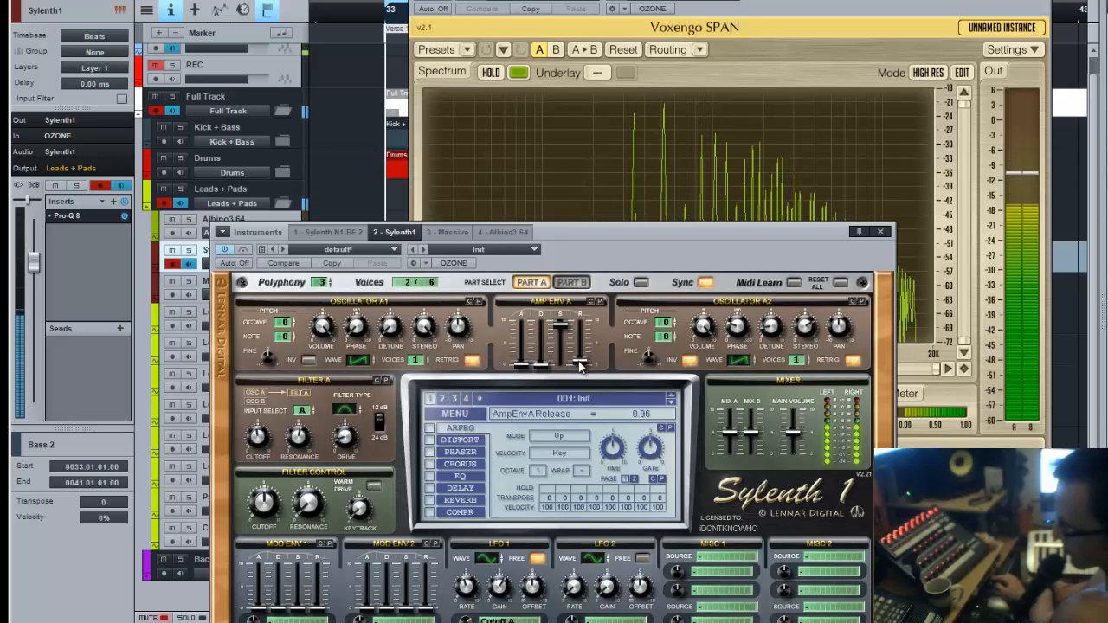
click(307, 611)
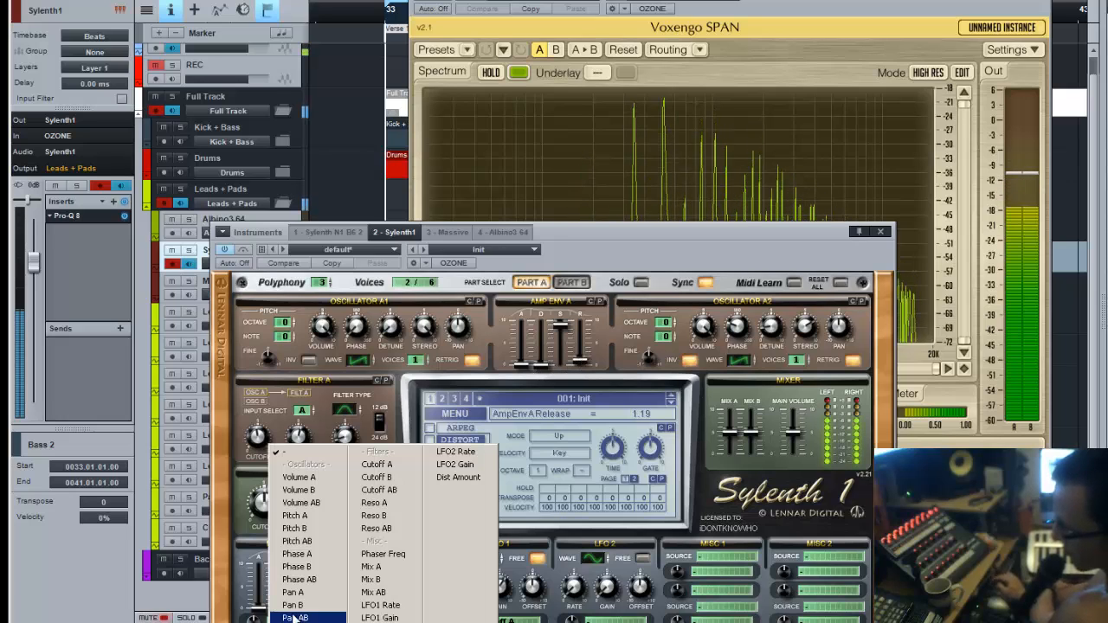
click(383, 465)
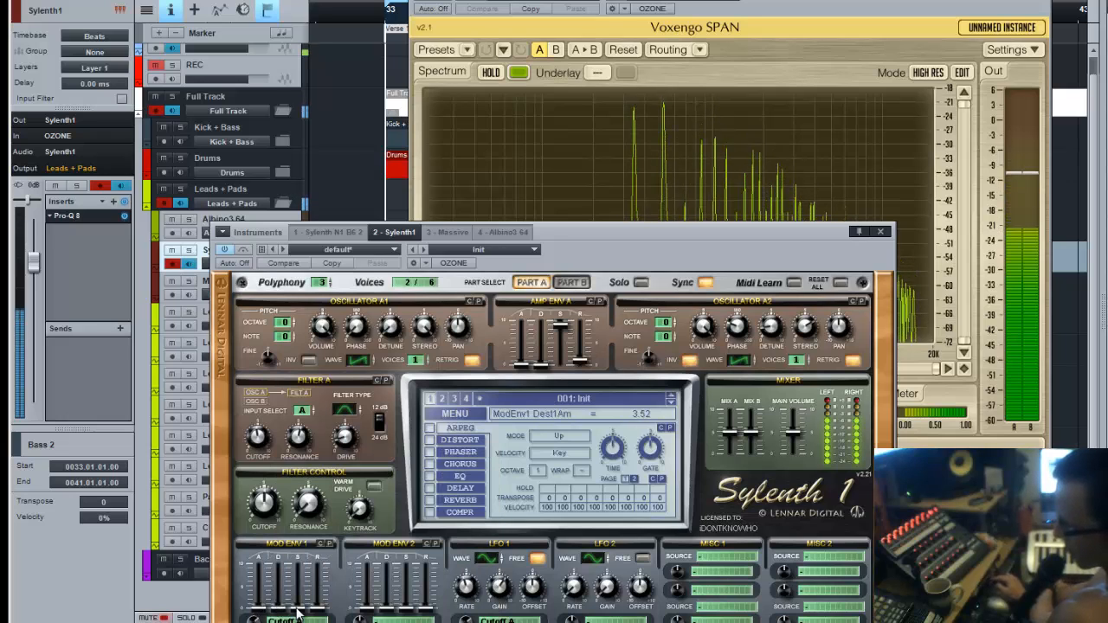
Set Mod Env 1's decay to 2.70 and attack to 2.01, and change its Cutoff A amount to -1.43
mouse_move(297, 613)
mouse_down()
mouse_move(301, 575)
mouse_move(303, 593)
mouse_up()
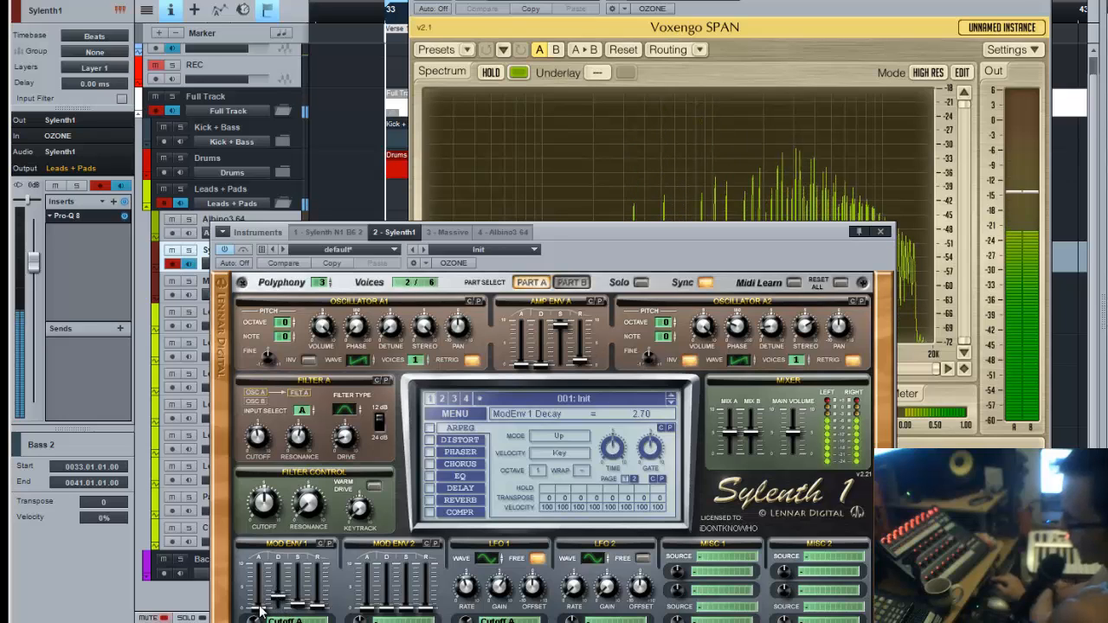
mouse_move(267, 585)
mouse_down()
mouse_move(258, 569)
mouse_move(261, 585)
mouse_up()
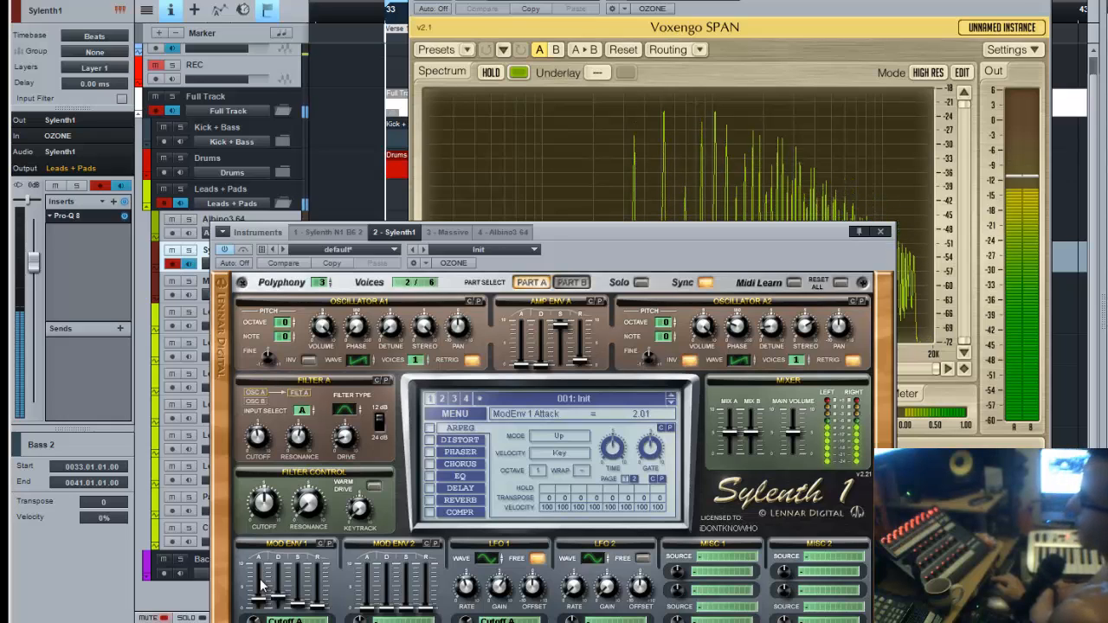
drag(278, 596, 253, 615)
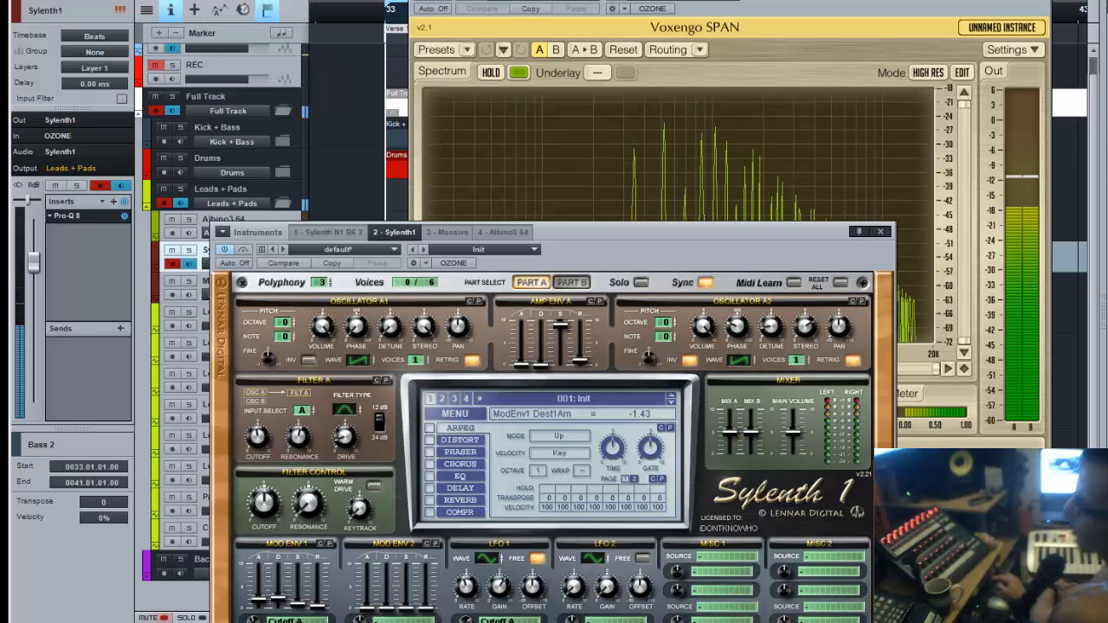
Close the Sylenth1 window and move the SPAN window down so that all of it is on screen
click(881, 232)
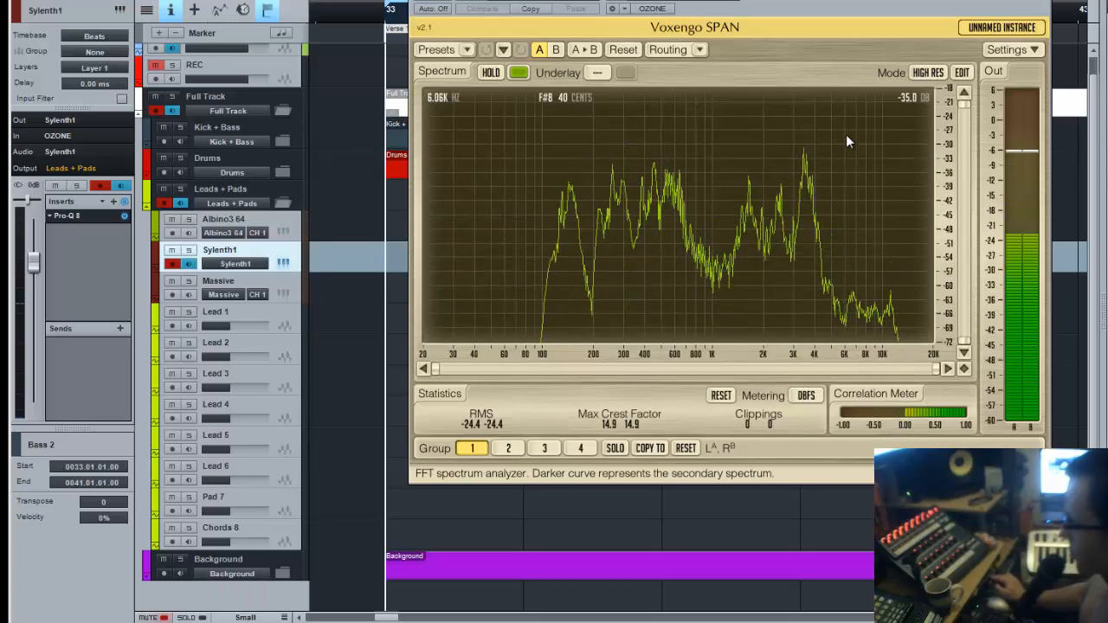
drag(853, 14, 791, 87)
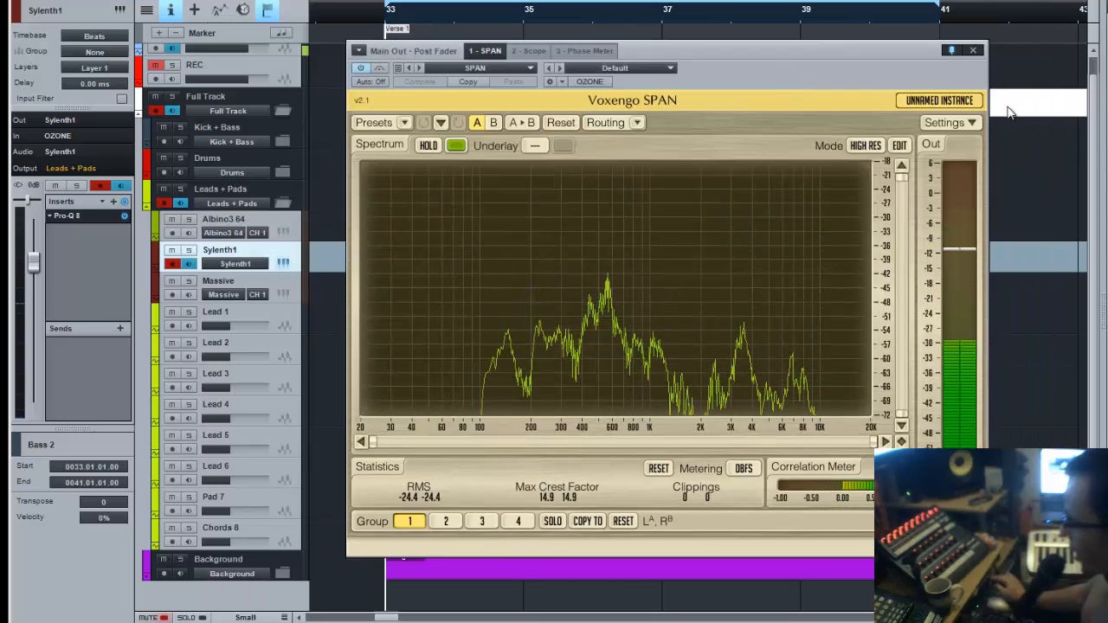
click(974, 51)
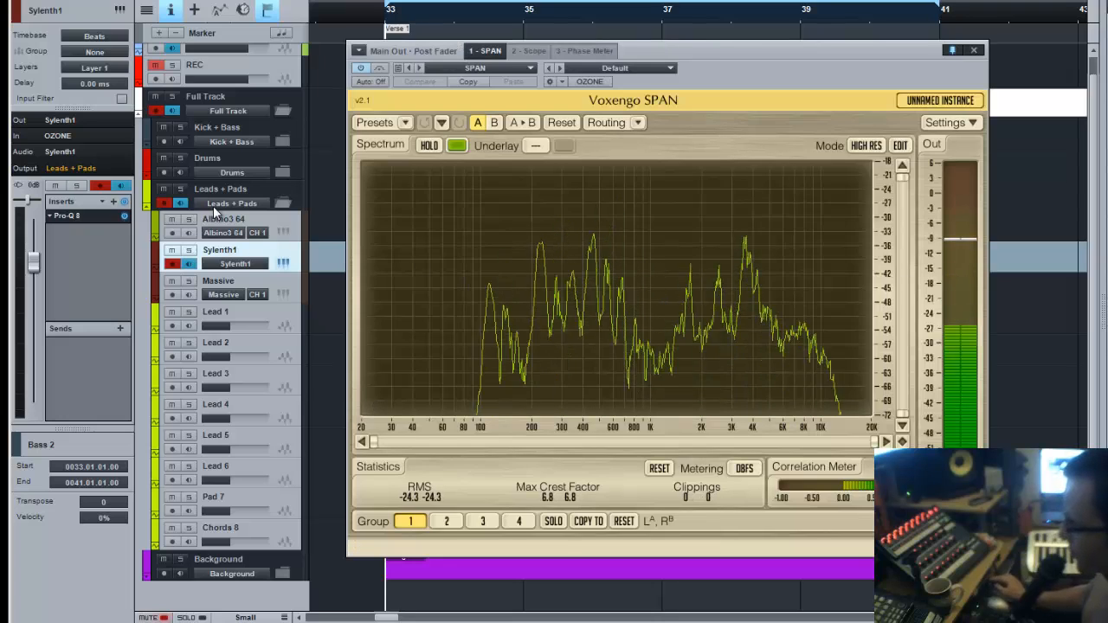
On the Sylenth1 channel, move Pro-Q's low cut to 392.93 Hz with a Q of 1.248 and lower the fader to -2.9 dB
click(222, 219)
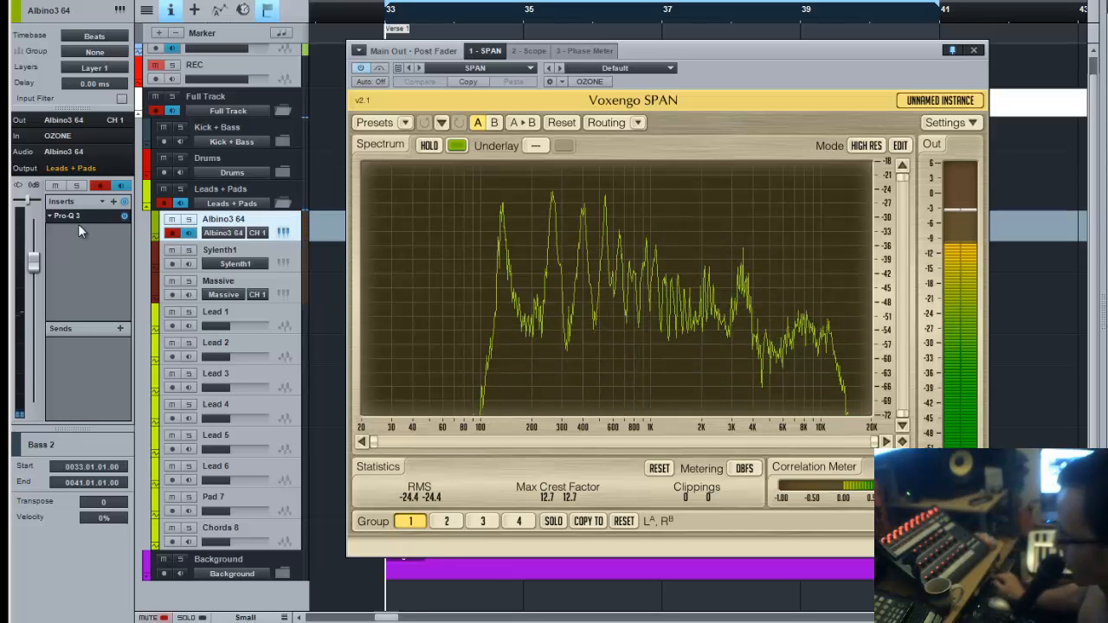
click(231, 251)
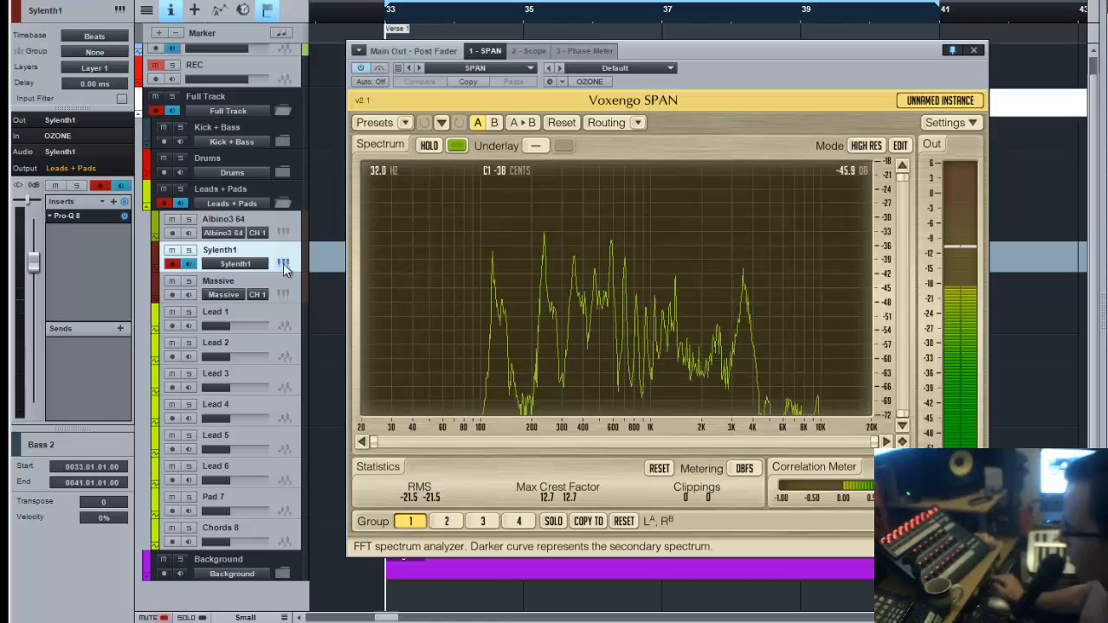
click(102, 214)
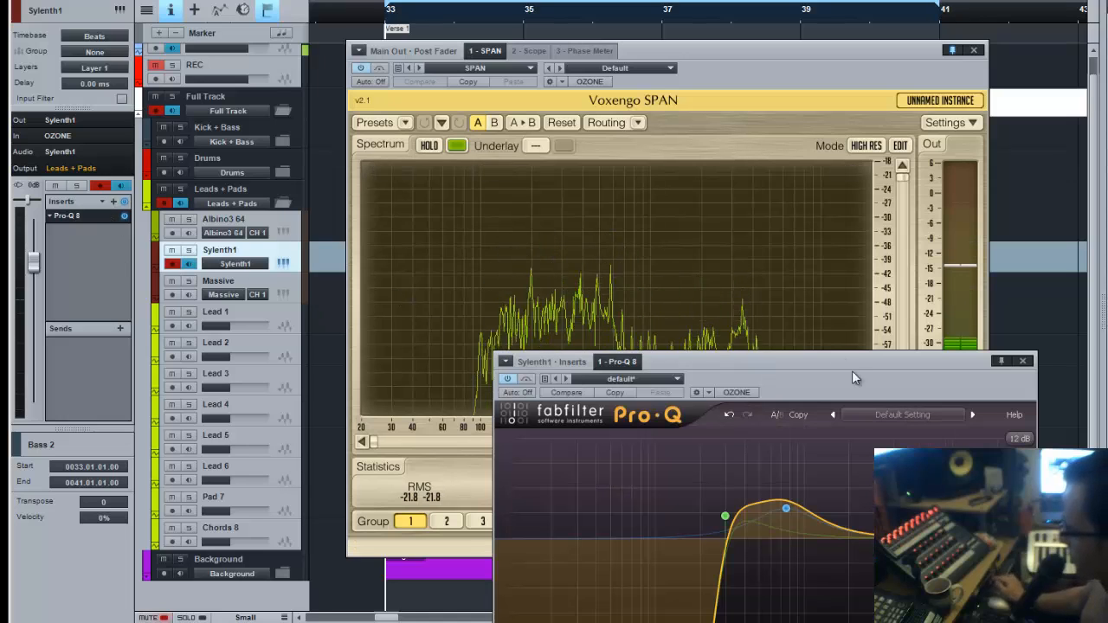
drag(842, 357, 1011, 247)
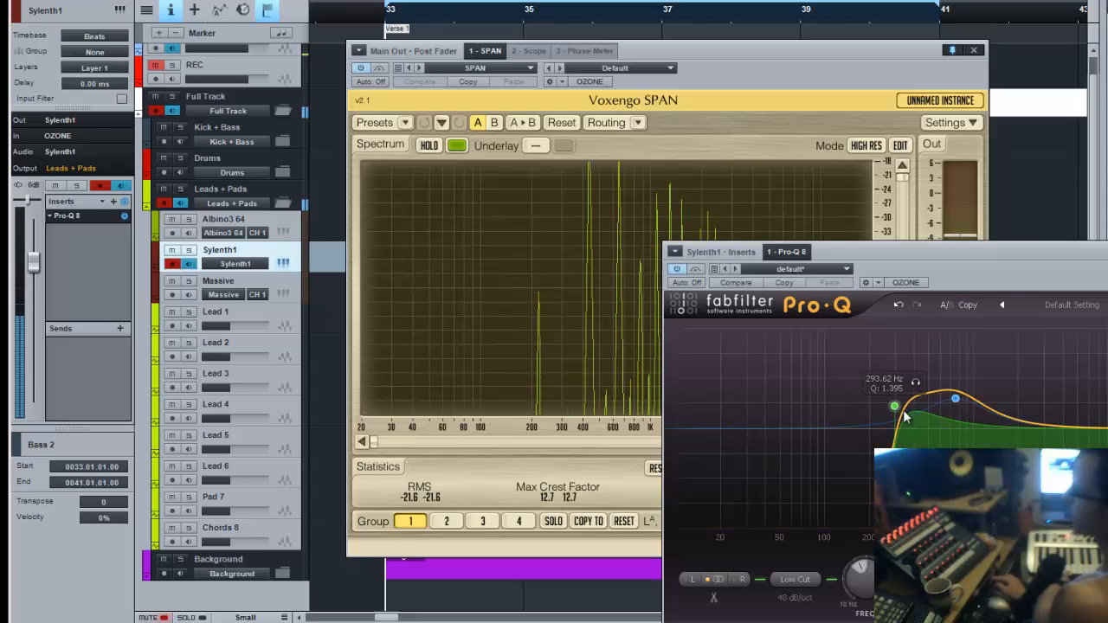
drag(895, 407, 915, 417)
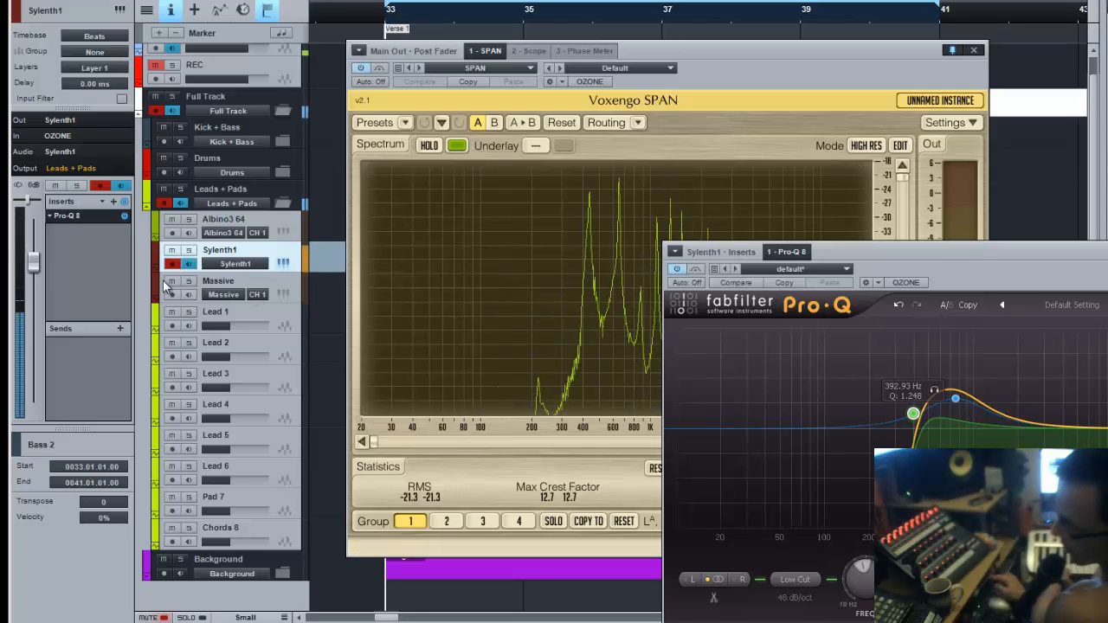
drag(33, 259, 33, 275)
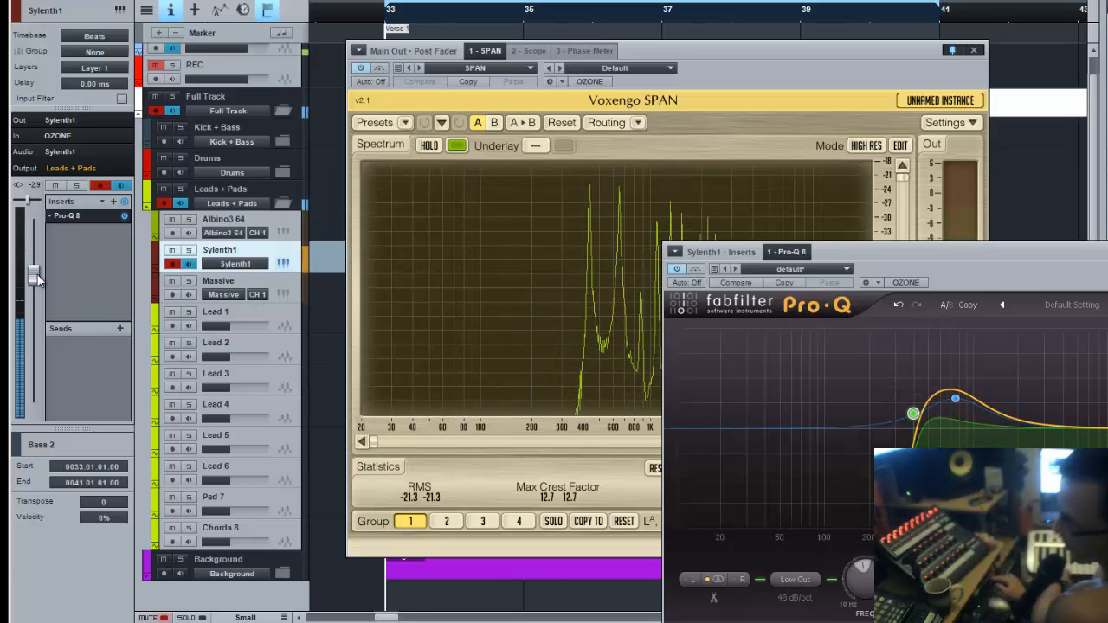
Flatten the resonant peak of the low cut in the Massive channel's Pro-Q and close the Pro-Q and SPAN windows
click(273, 284)
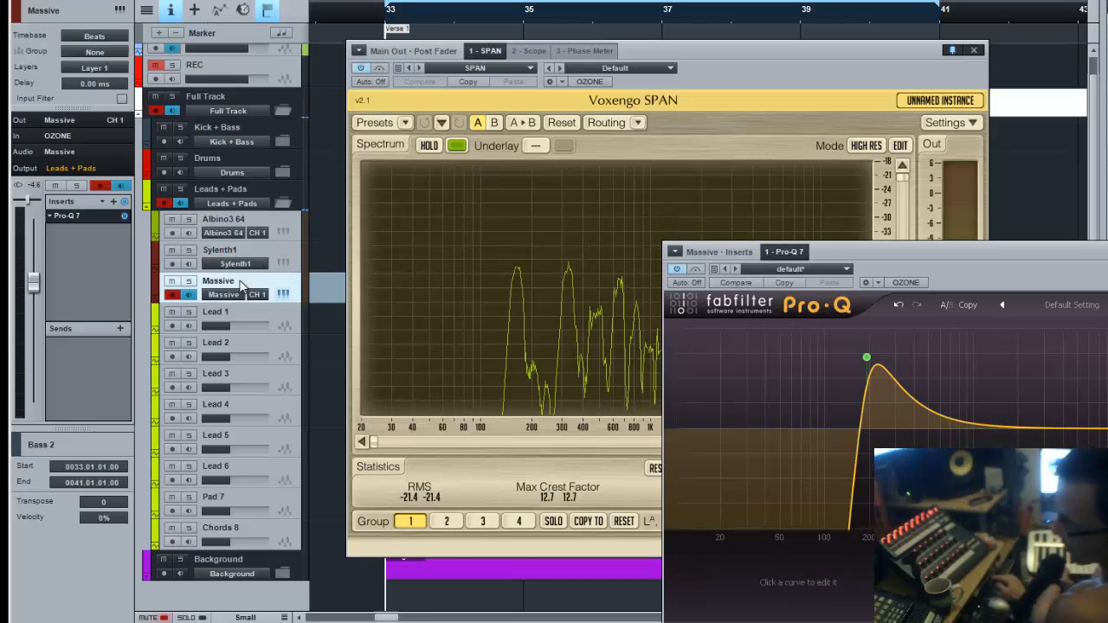
drag(974, 272, 816, 449)
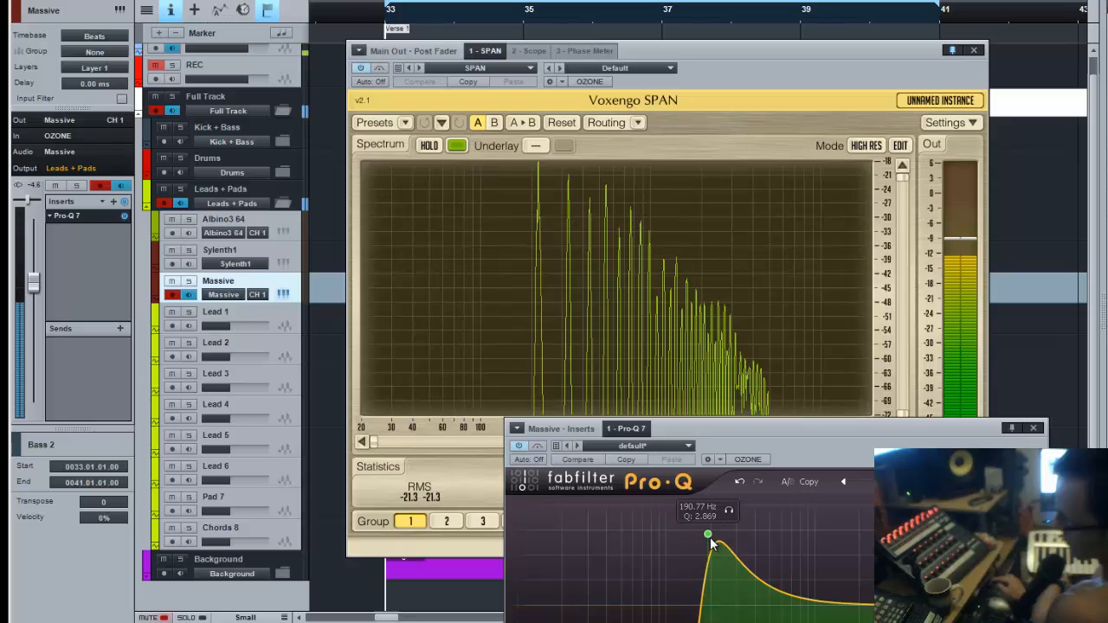
drag(708, 534, 706, 609)
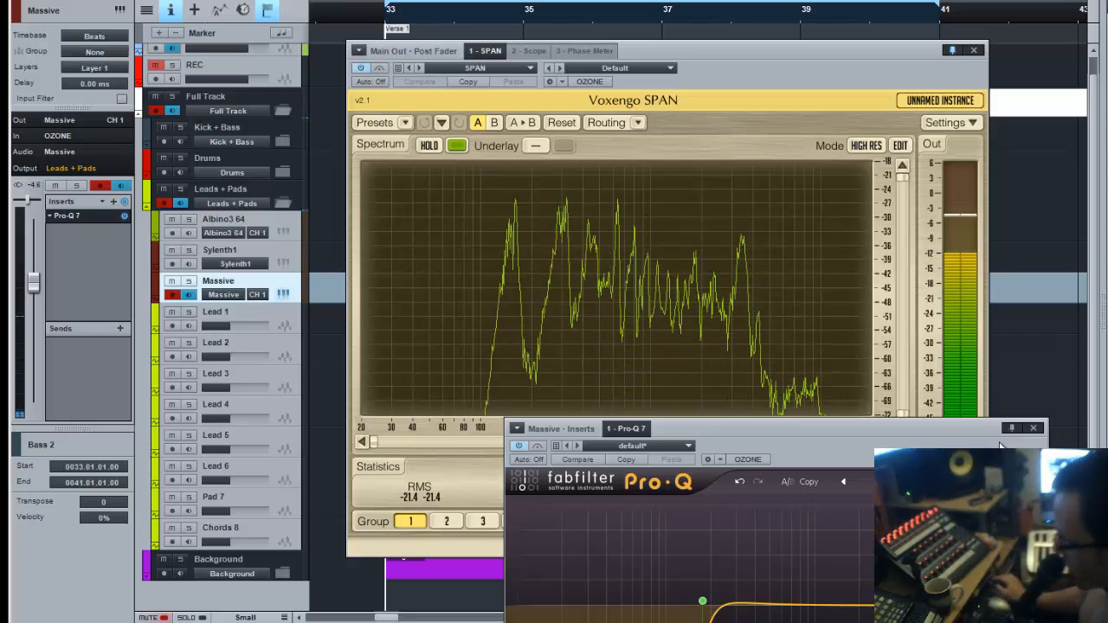
click(1036, 430)
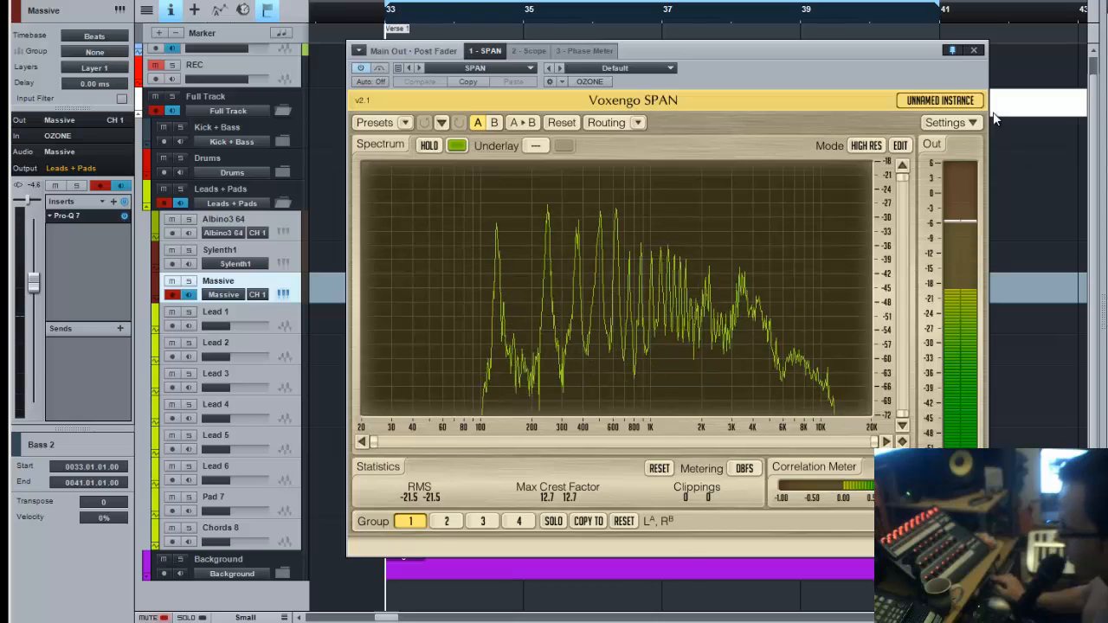
click(974, 50)
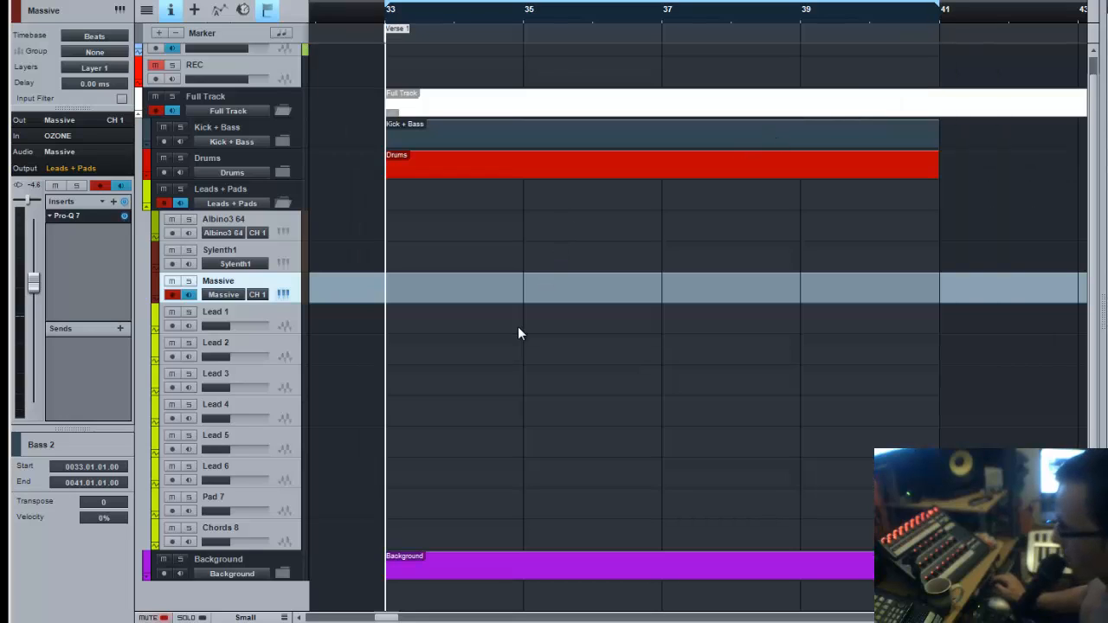